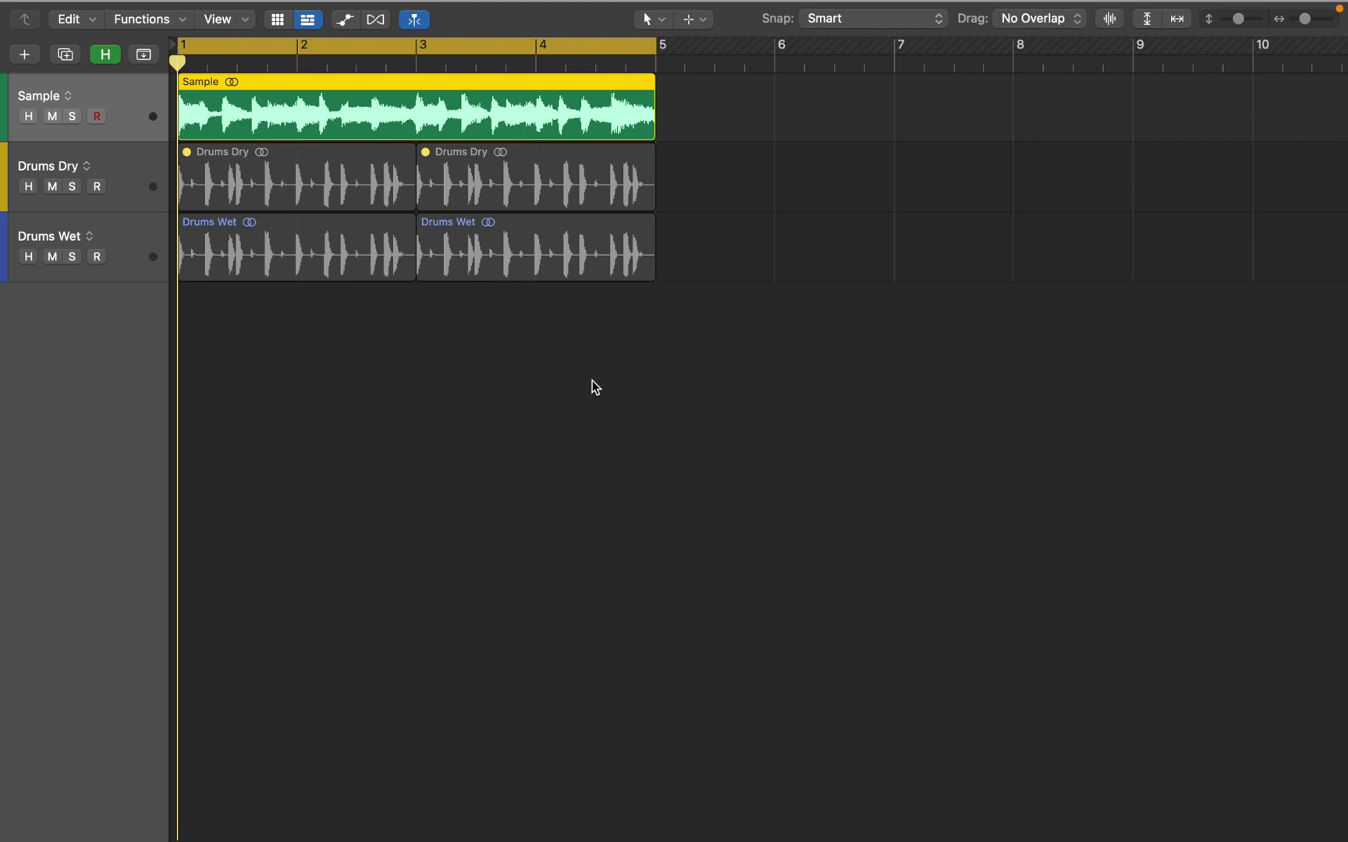
- Audition the drum loop and show the mixer below the tracks
key("space")
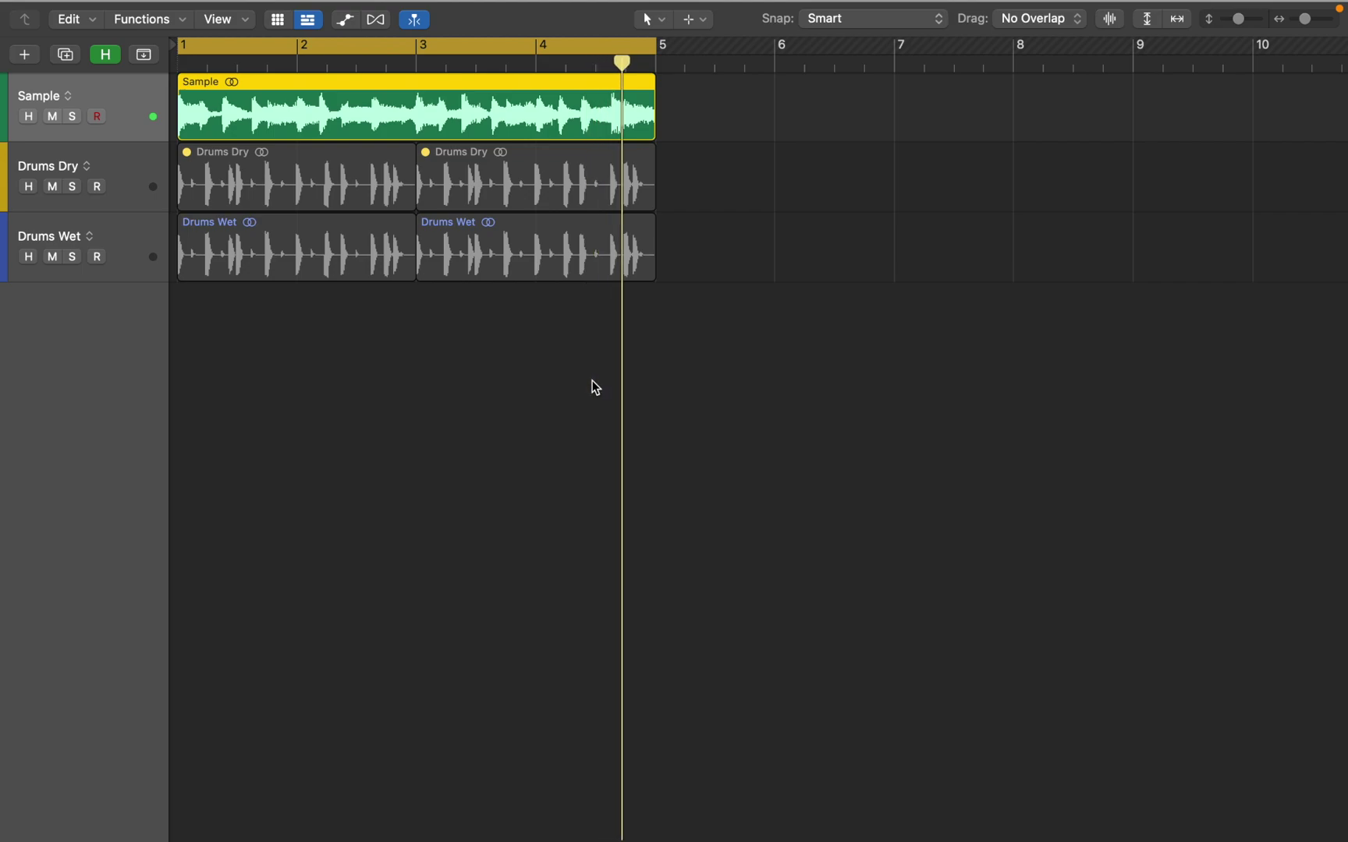
key("x")
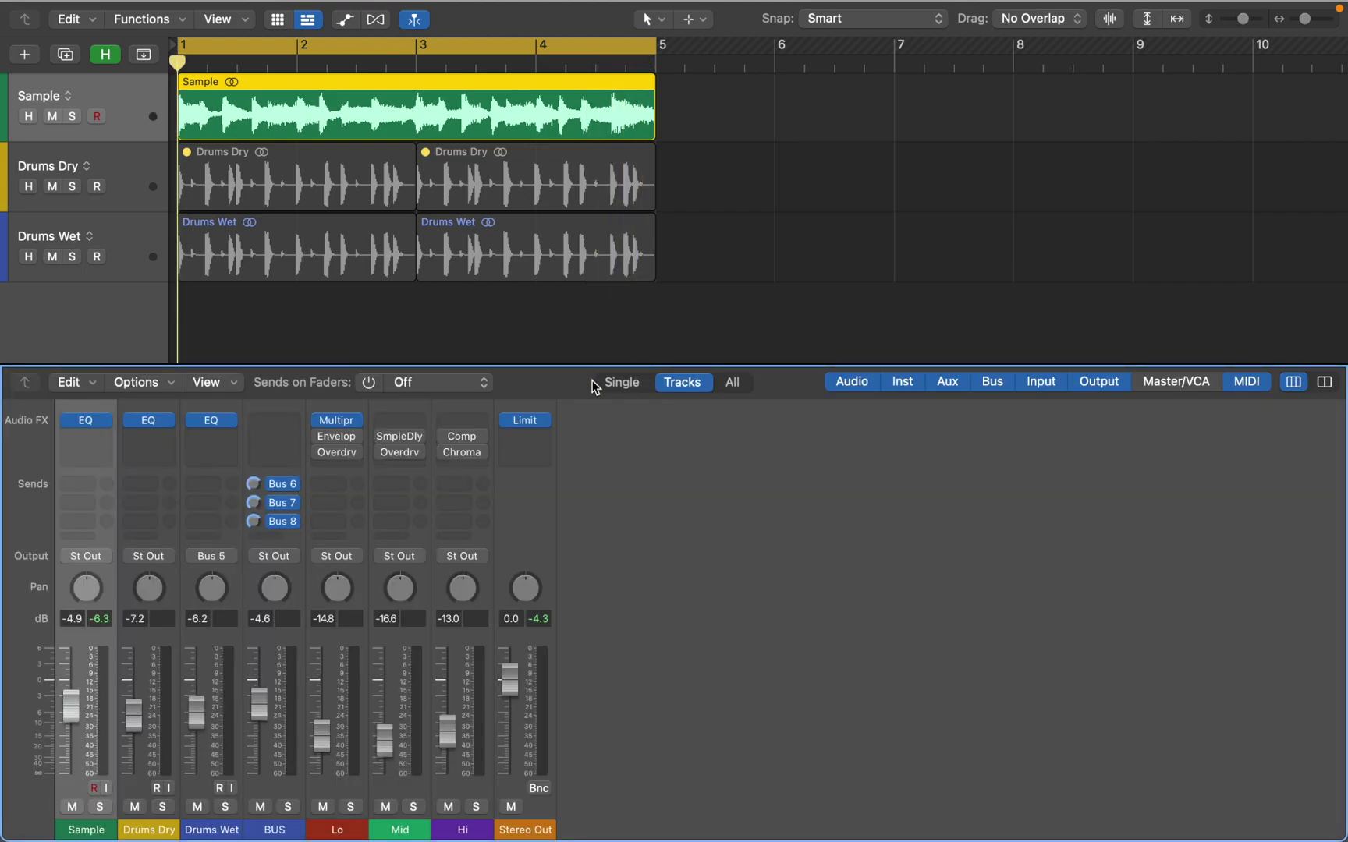
- Insert a Dynamics > Multipressor after the EQ on the Sample channel
left_click(108, 437)
mouse_move(108, 535)
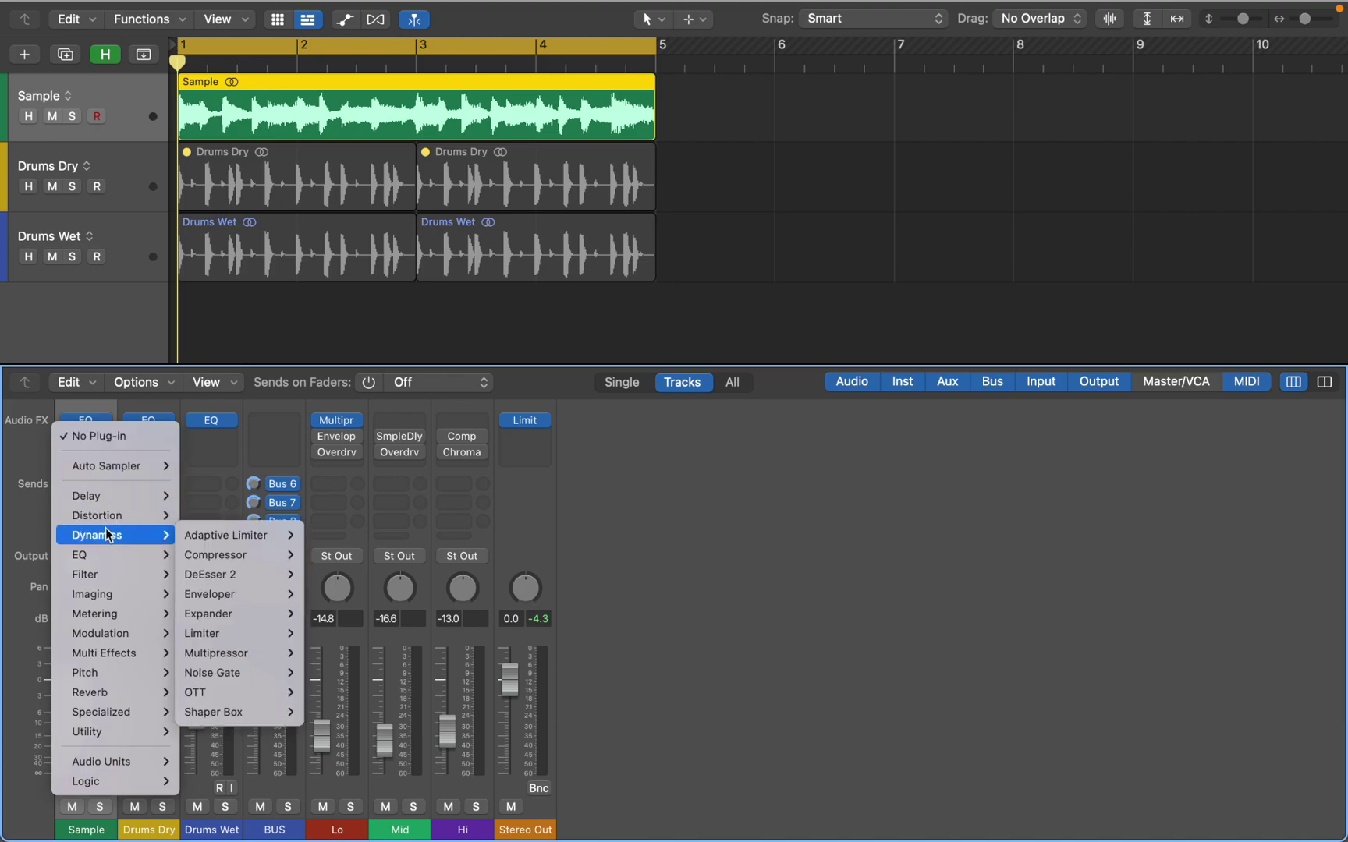
left_click(229, 653)
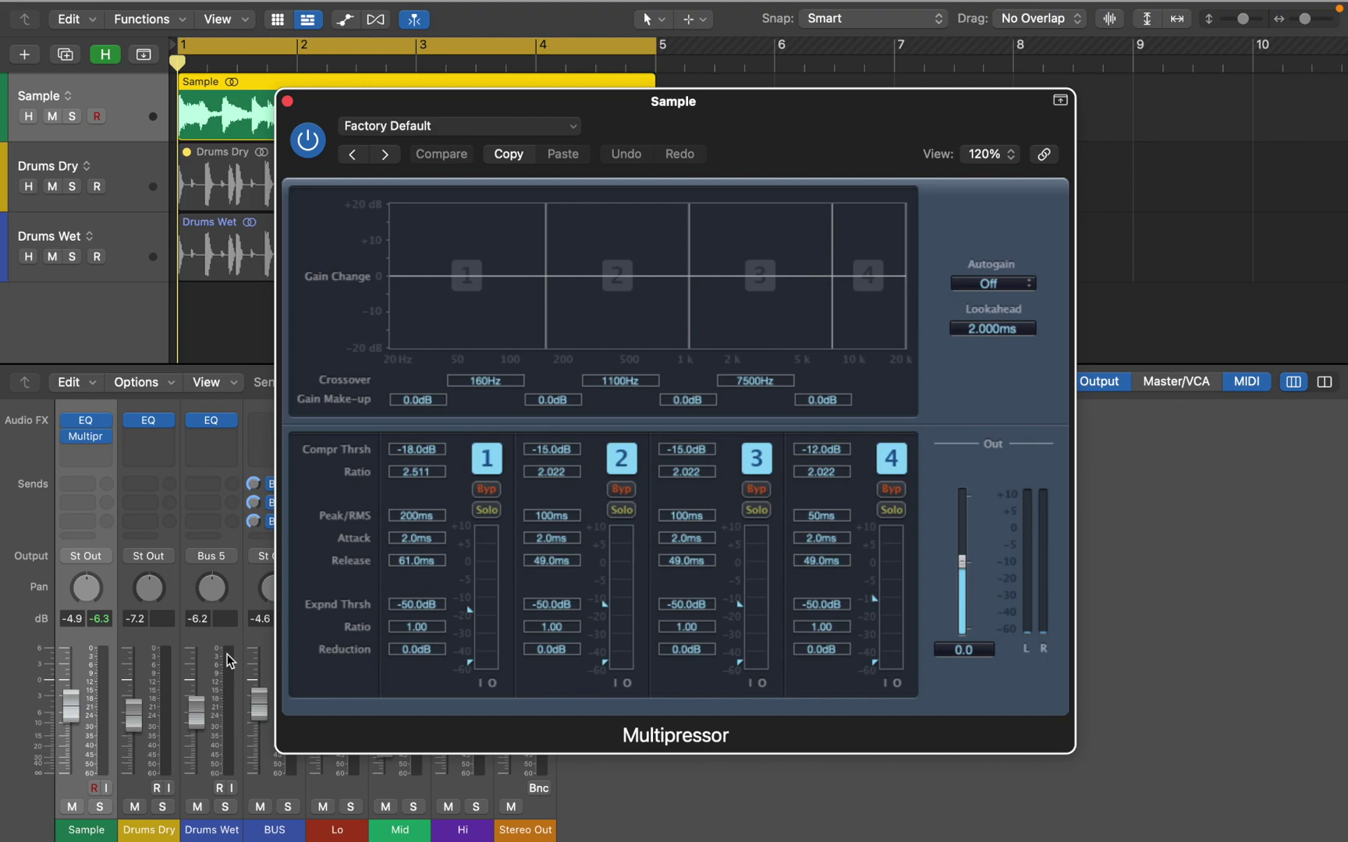
- With band 1 soloed, set the first crossover to 100Hz and band 1 make-up gain to 0.0dB
key("space")
left_click(484, 511)
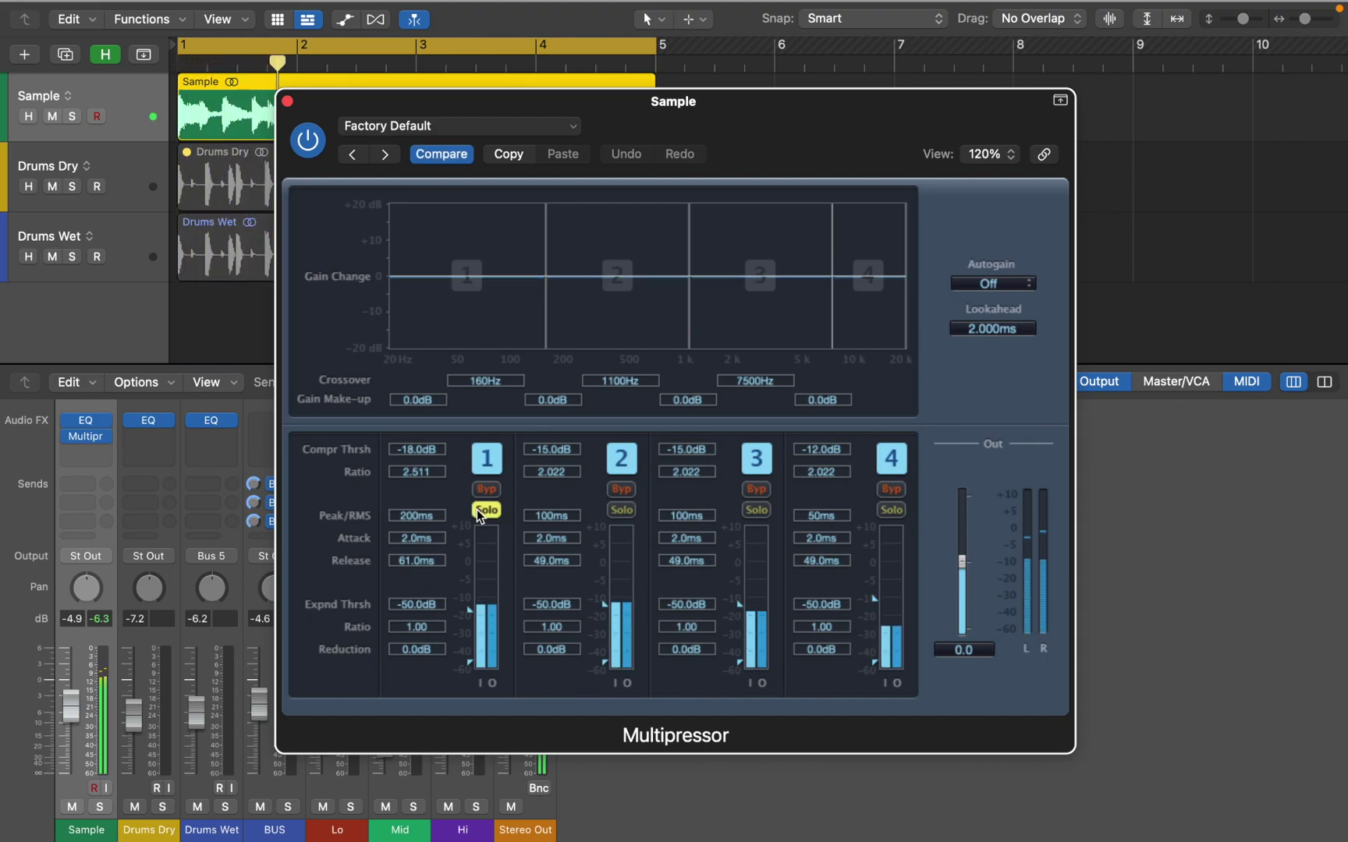
left_click_drag(547, 303, 517, 267)
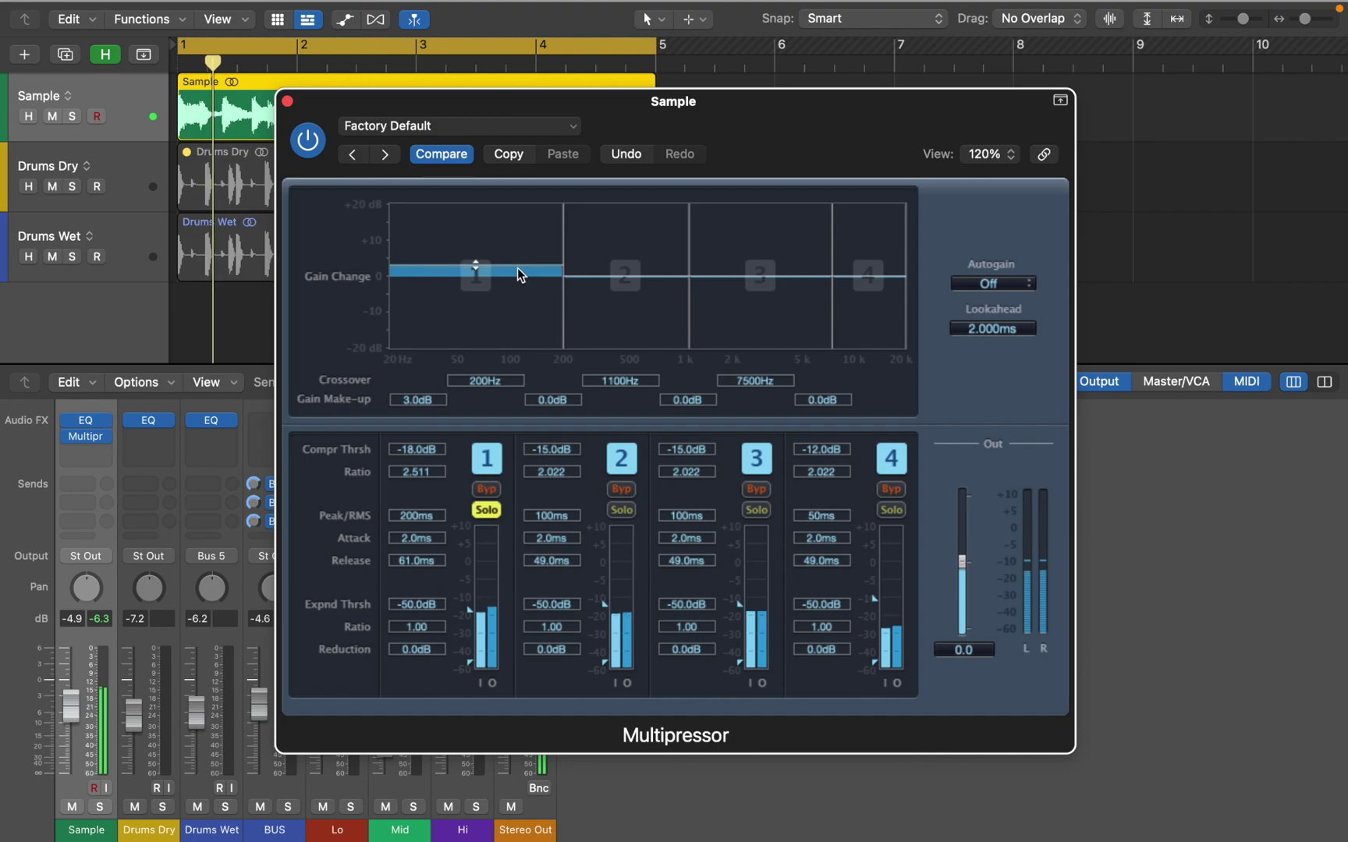
left_click(517, 268, "alt")
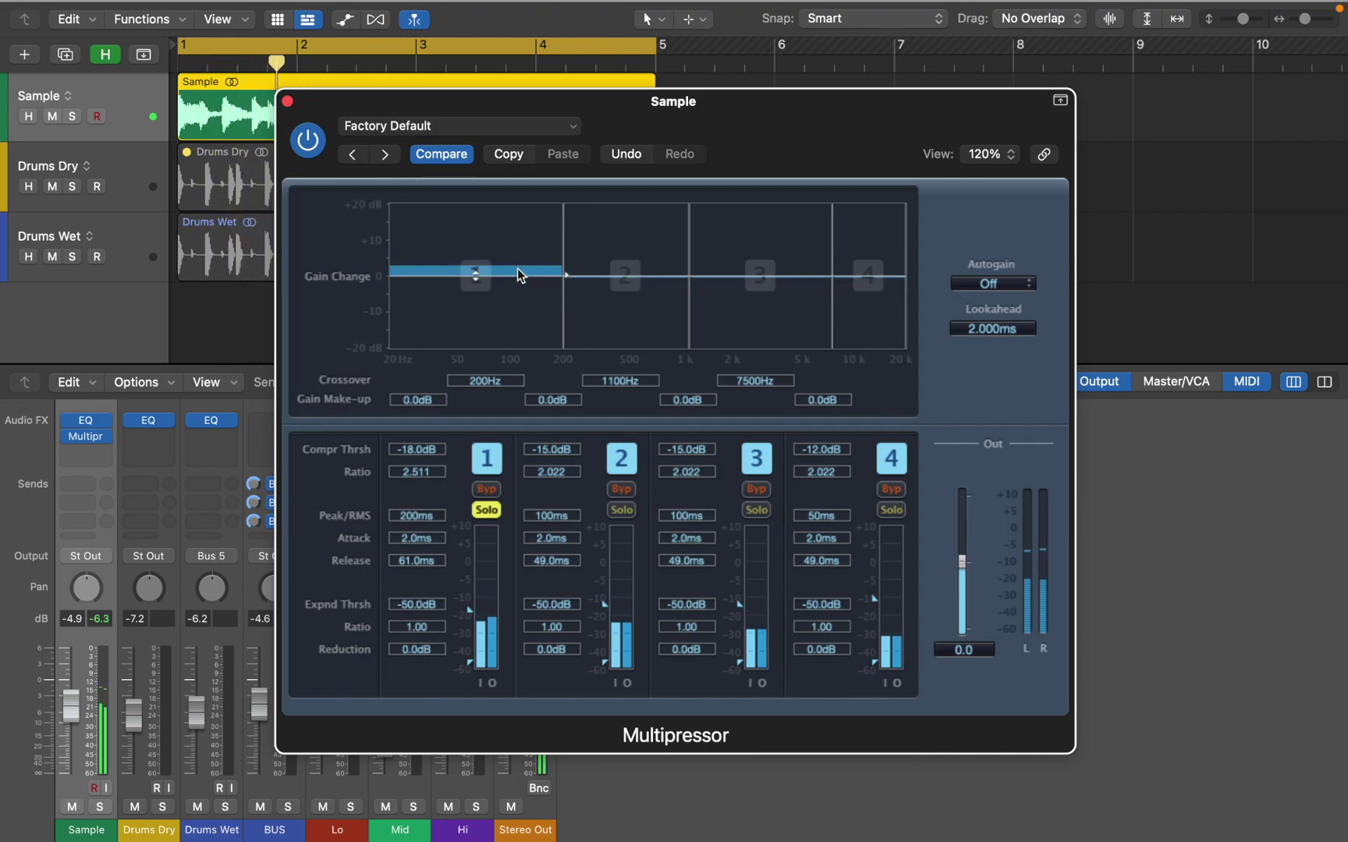
left_click(564, 266, "alt")
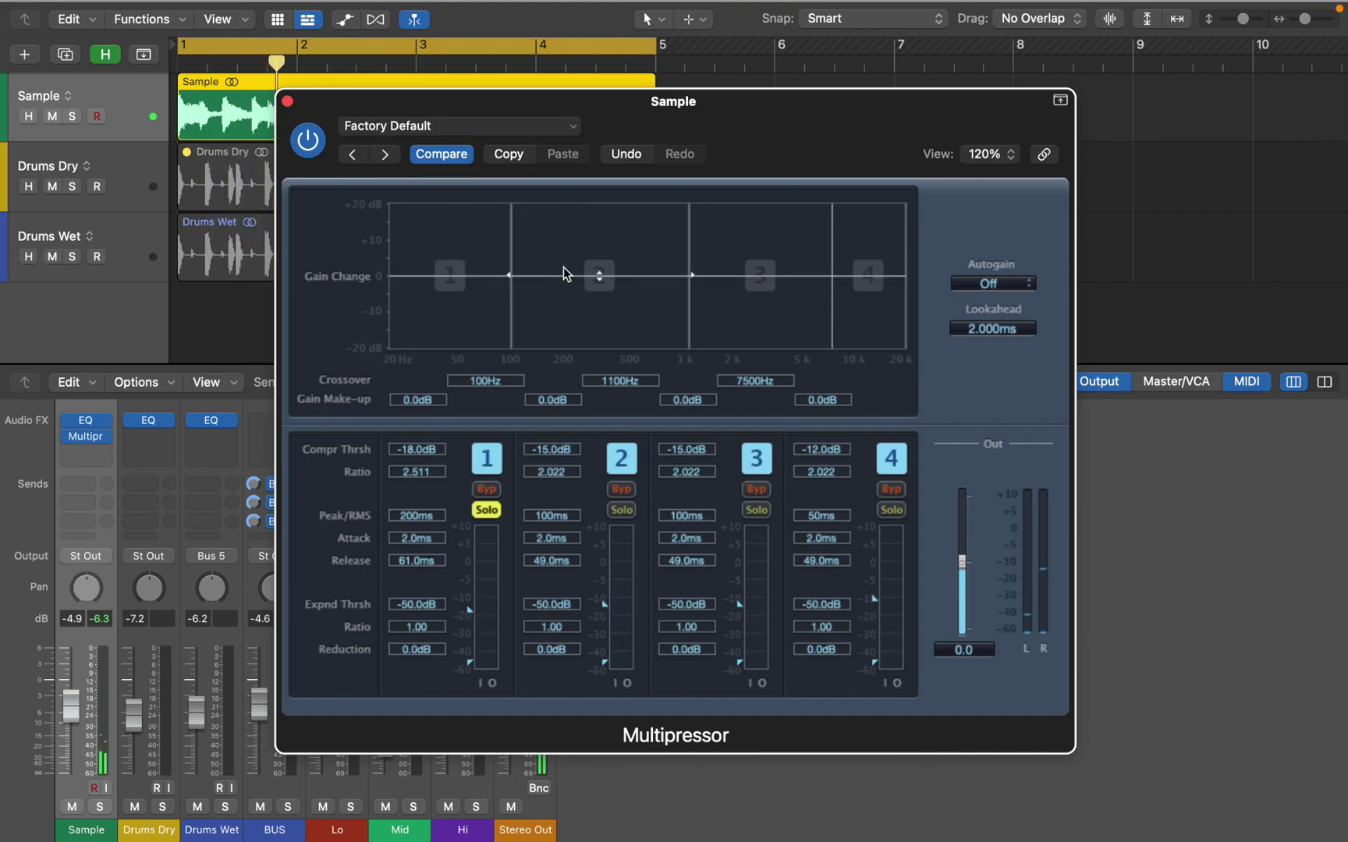
- Unsolo band 1 of the Sample Multipressor
left_click(486, 510)
- Switch off Multipressor bands 2, 3 and 4, leaving only band 1 active
left_click(618, 461)
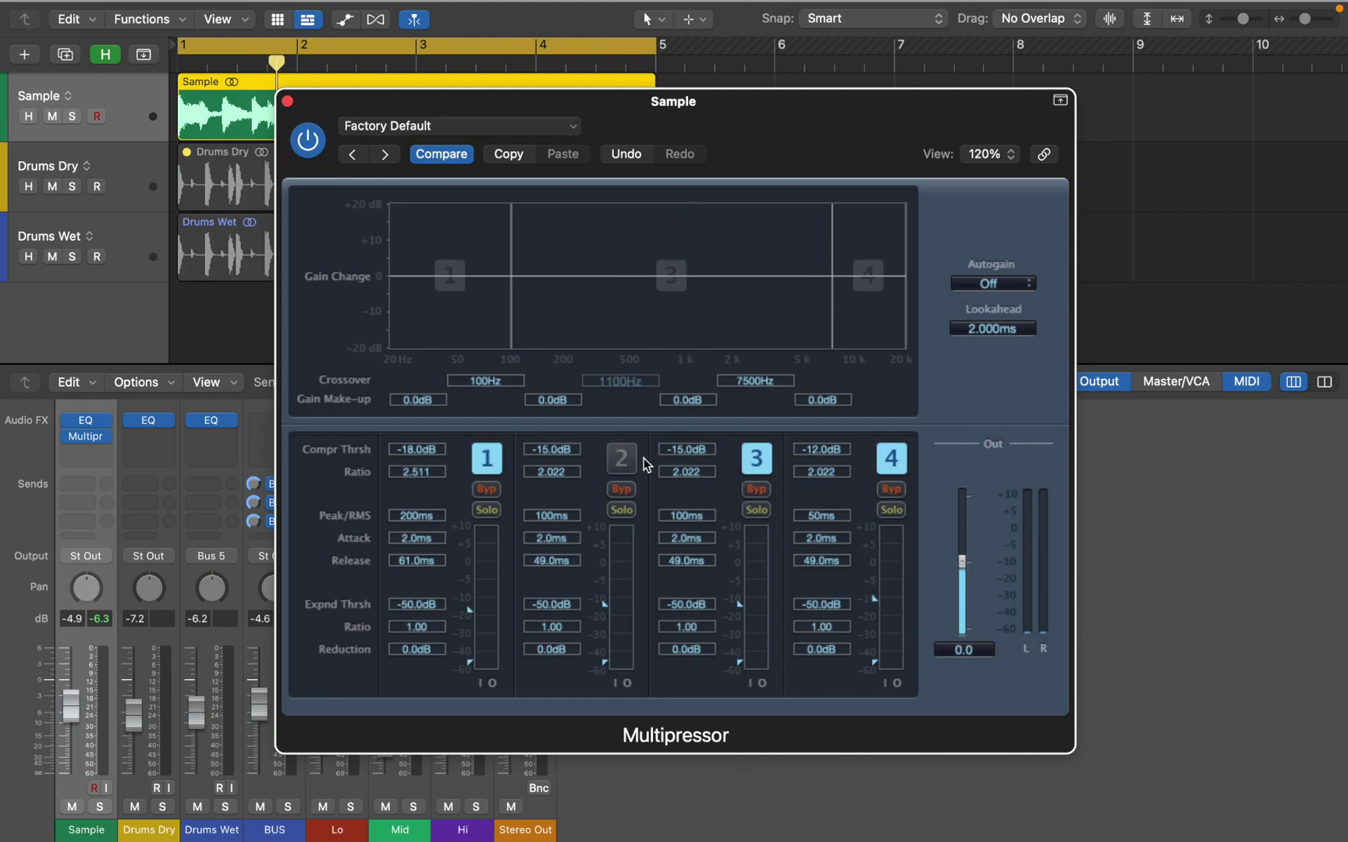
left_click(767, 456)
left_click(892, 458)
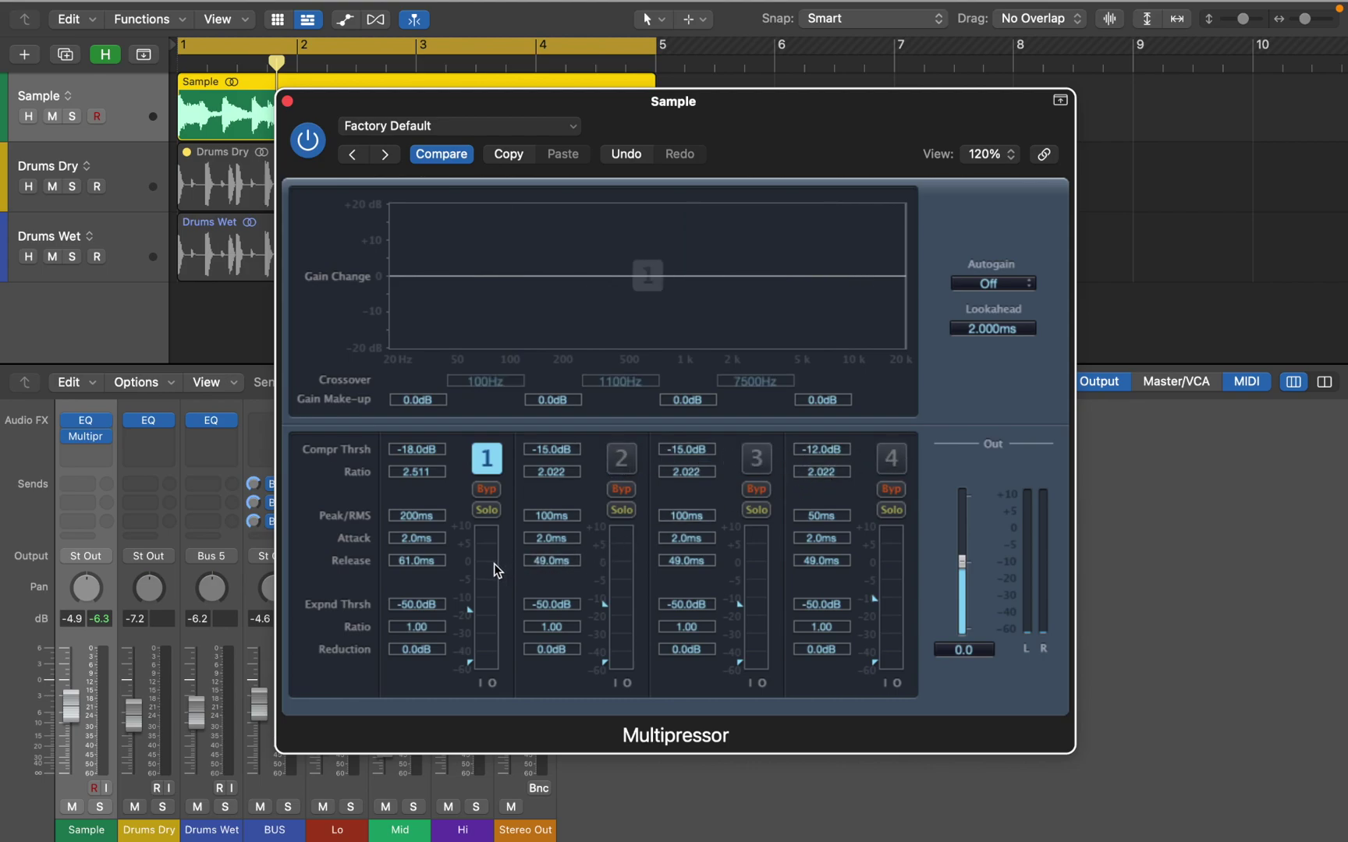
- While playing, set band 1 release to 2.0ms and attack to 7.0ms
key("space")
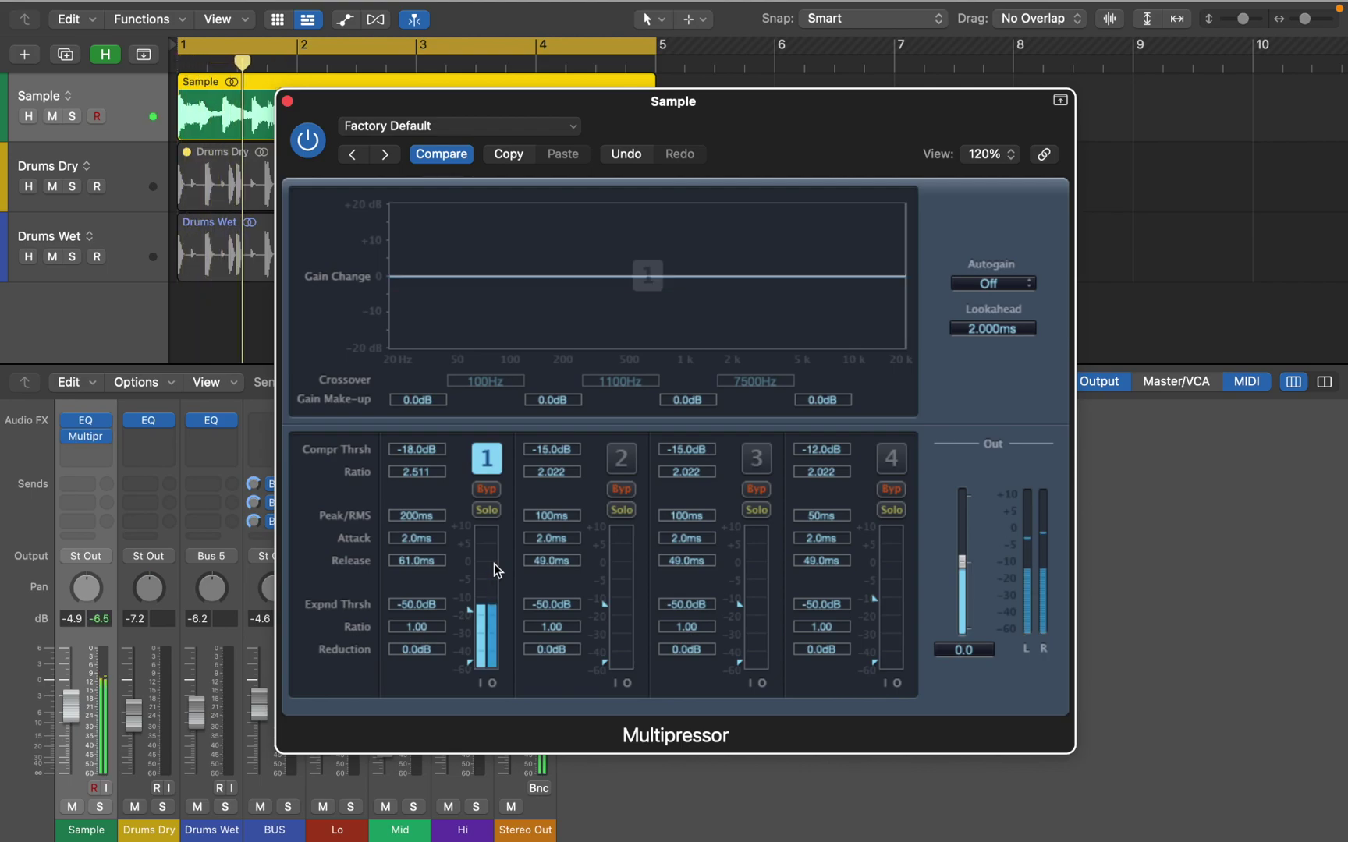
left_click_drag(403, 565, 406, 596)
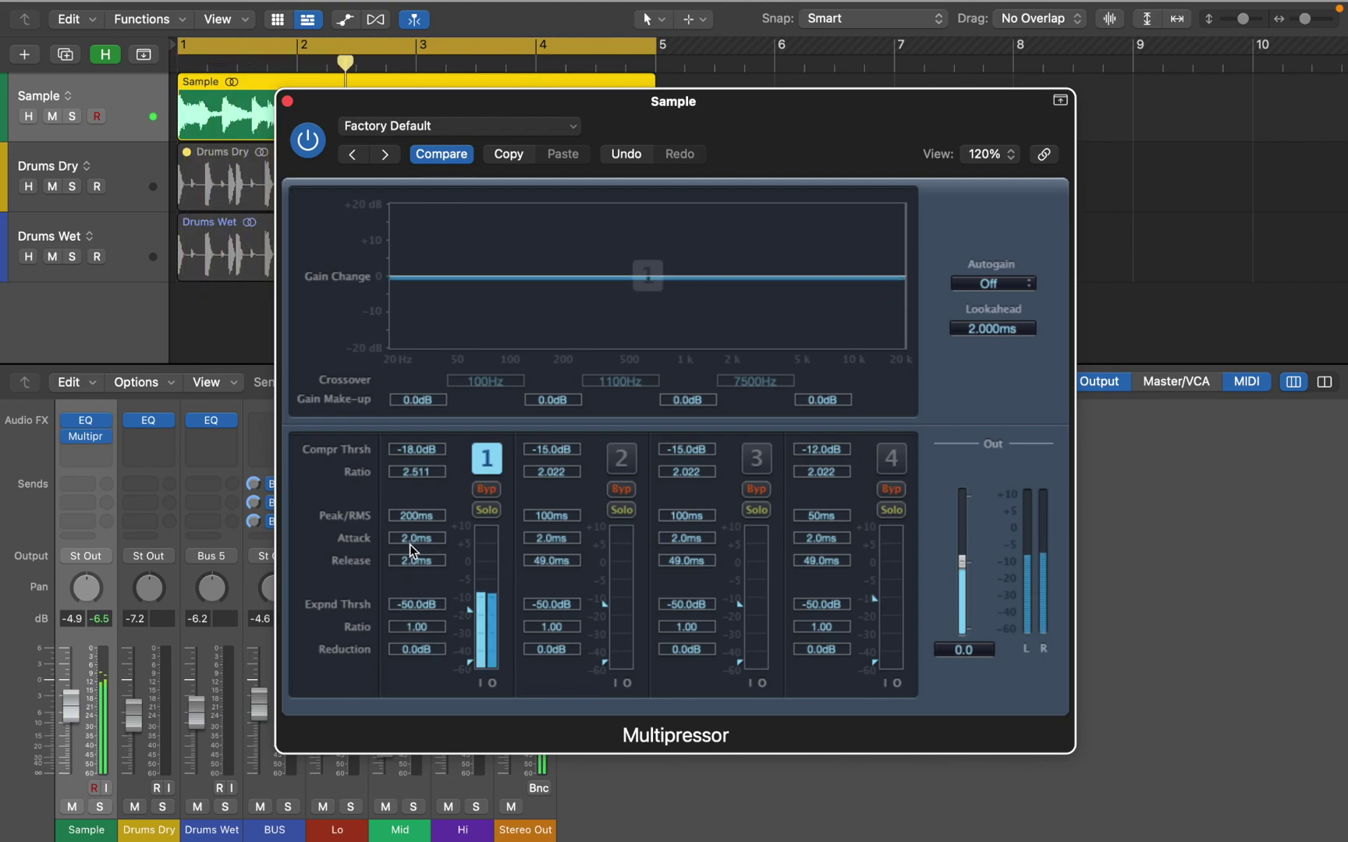
left_click_drag(410, 539, 421, 466)
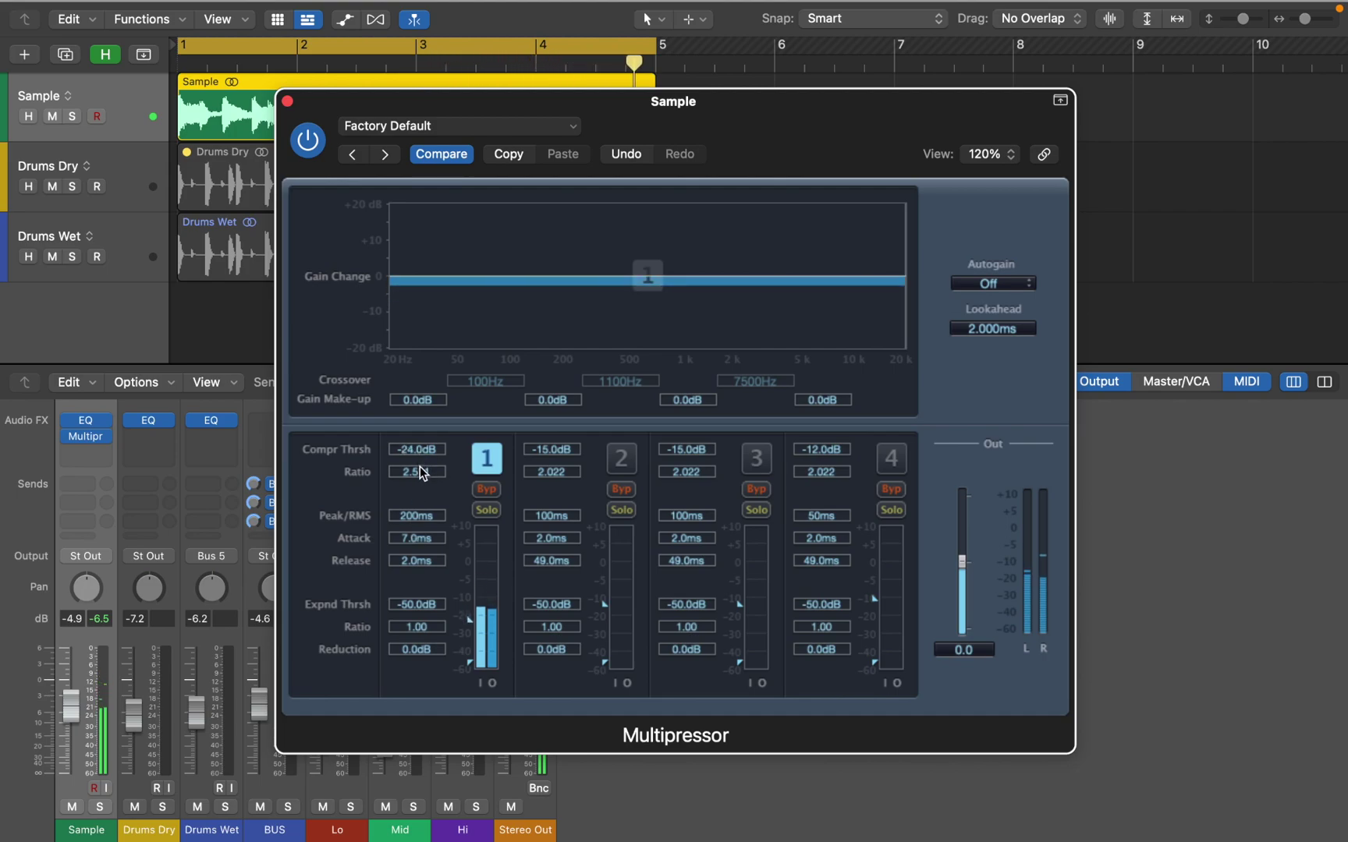
- Set band 1 compression threshold near -20dB, expander ratio 5.09, expander threshold near -21.5dB
key("space")
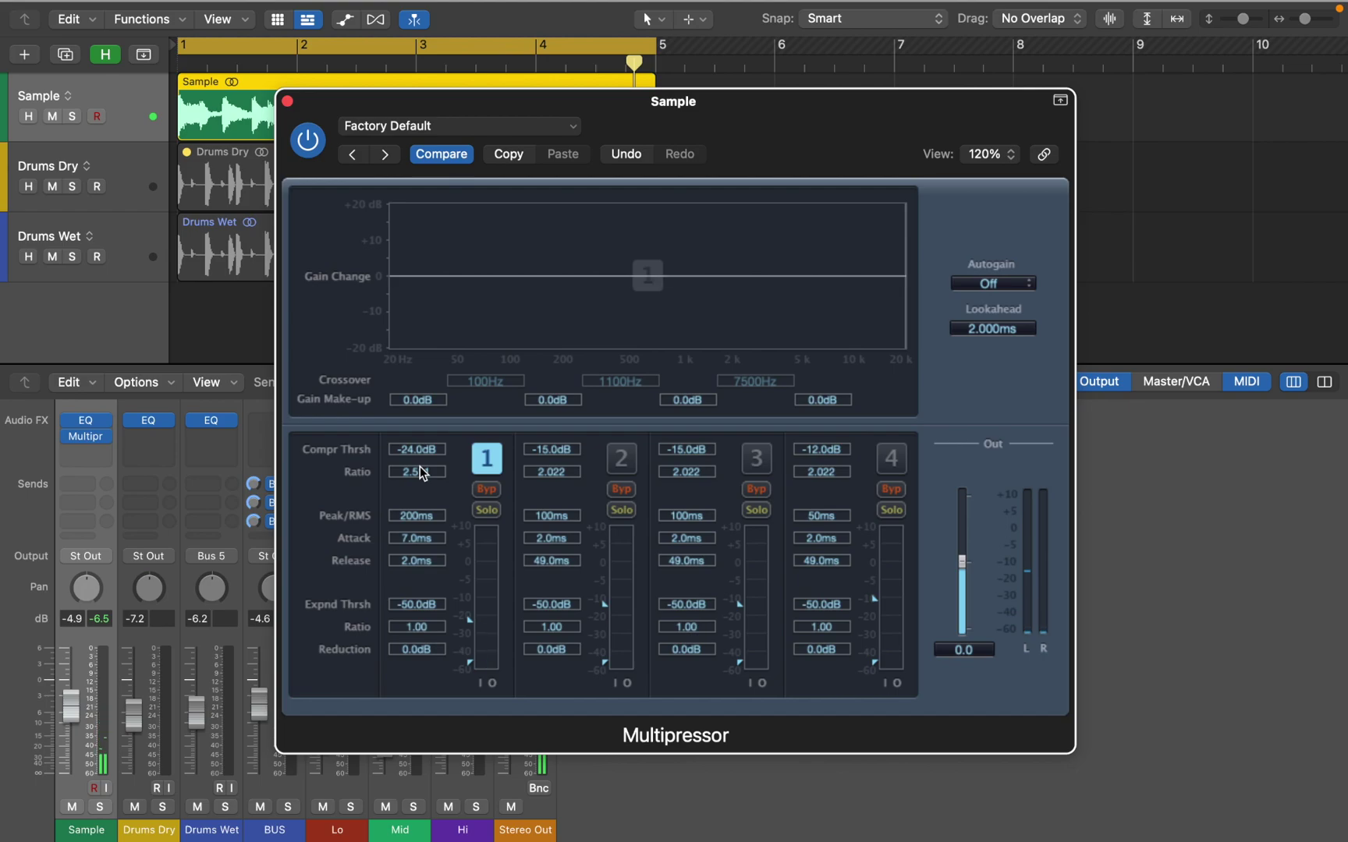
left_click_drag(420, 466, 422, 449)
double_click(416, 627)
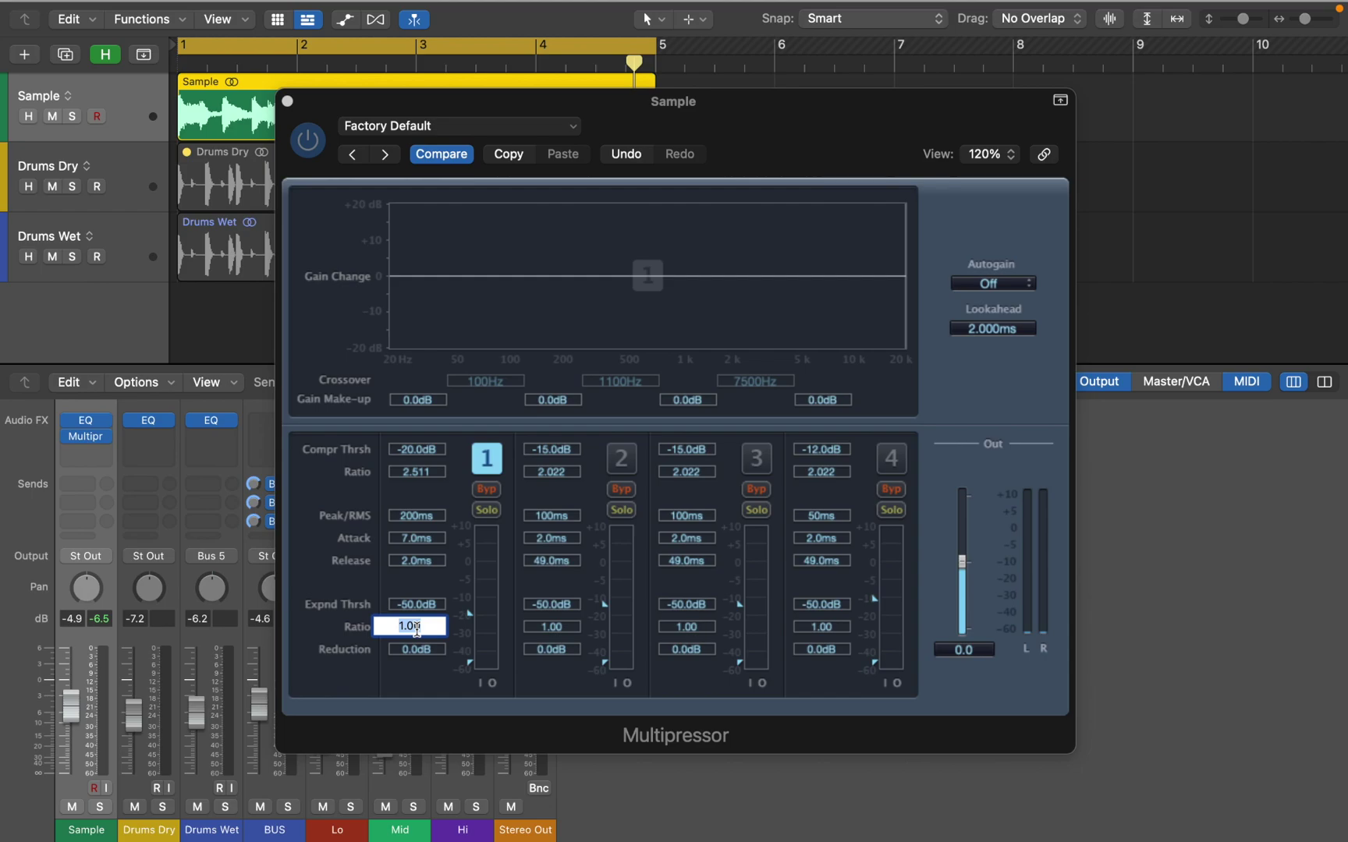
type("5.09")
key("Return")
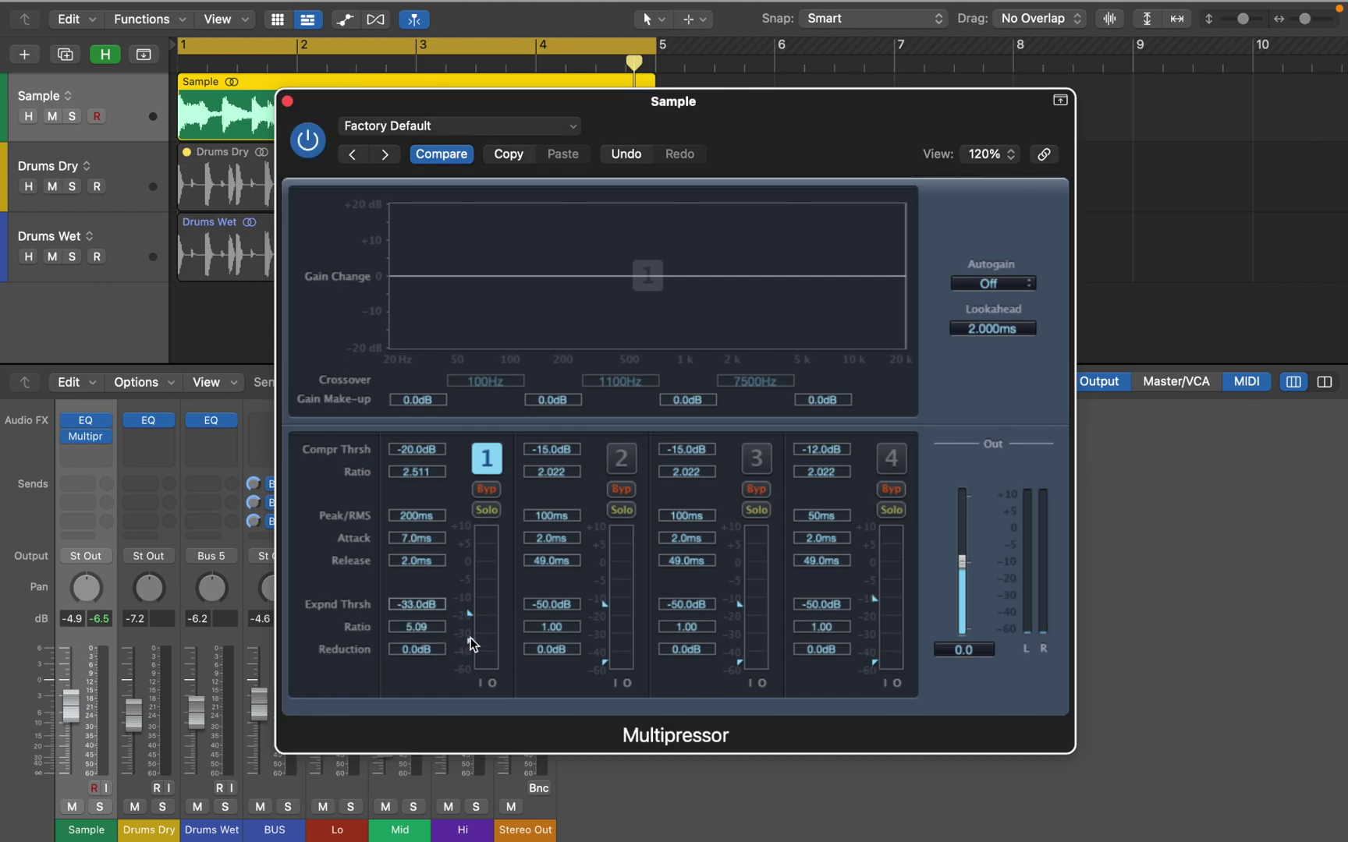
left_click_drag(468, 660, 475, 618)
- During playback, set band 1 attack 0.0ms, expander reduction -50.0dB, ratio 10.10, then bypass the plug-in
key("space")
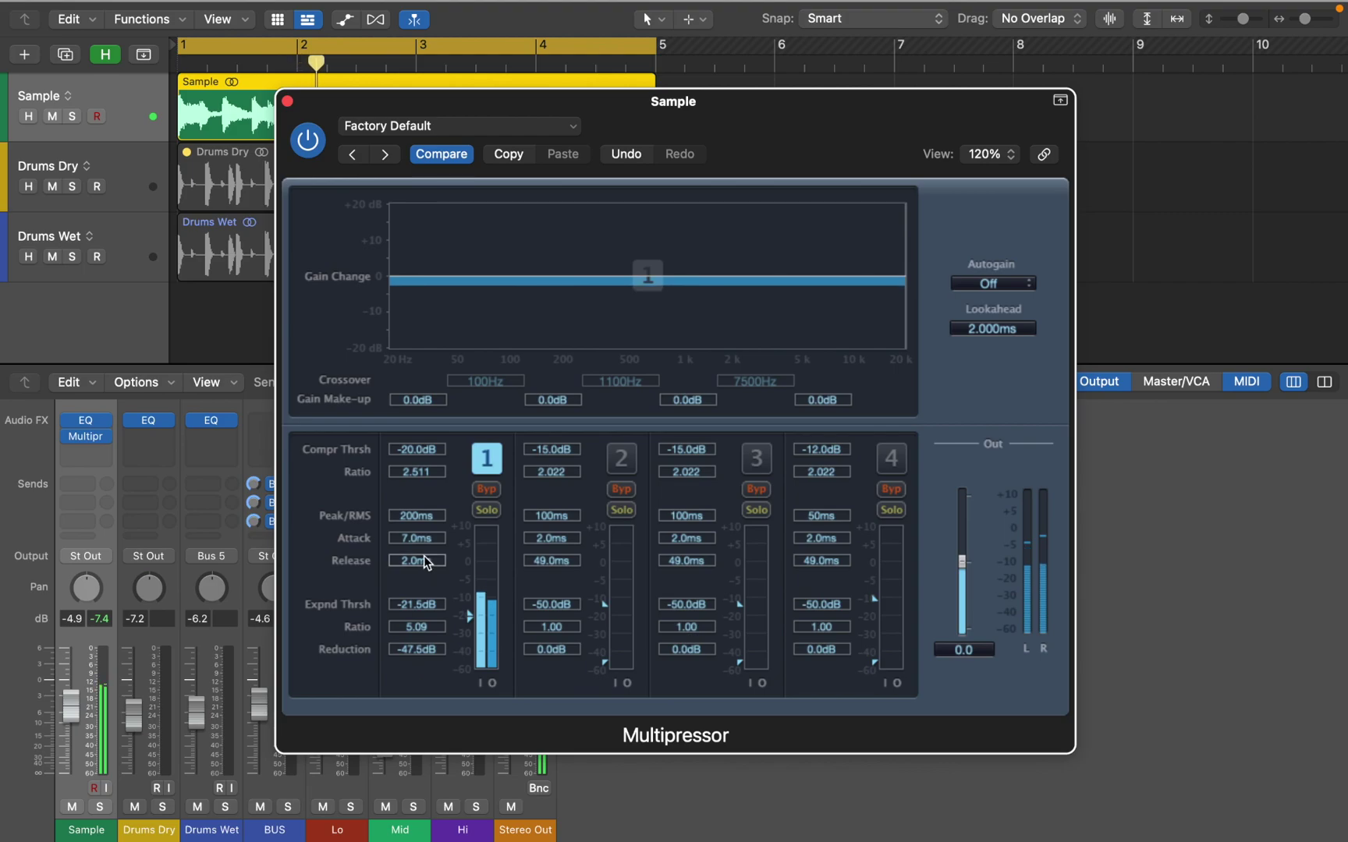
left_click_drag(419, 544, 422, 594)
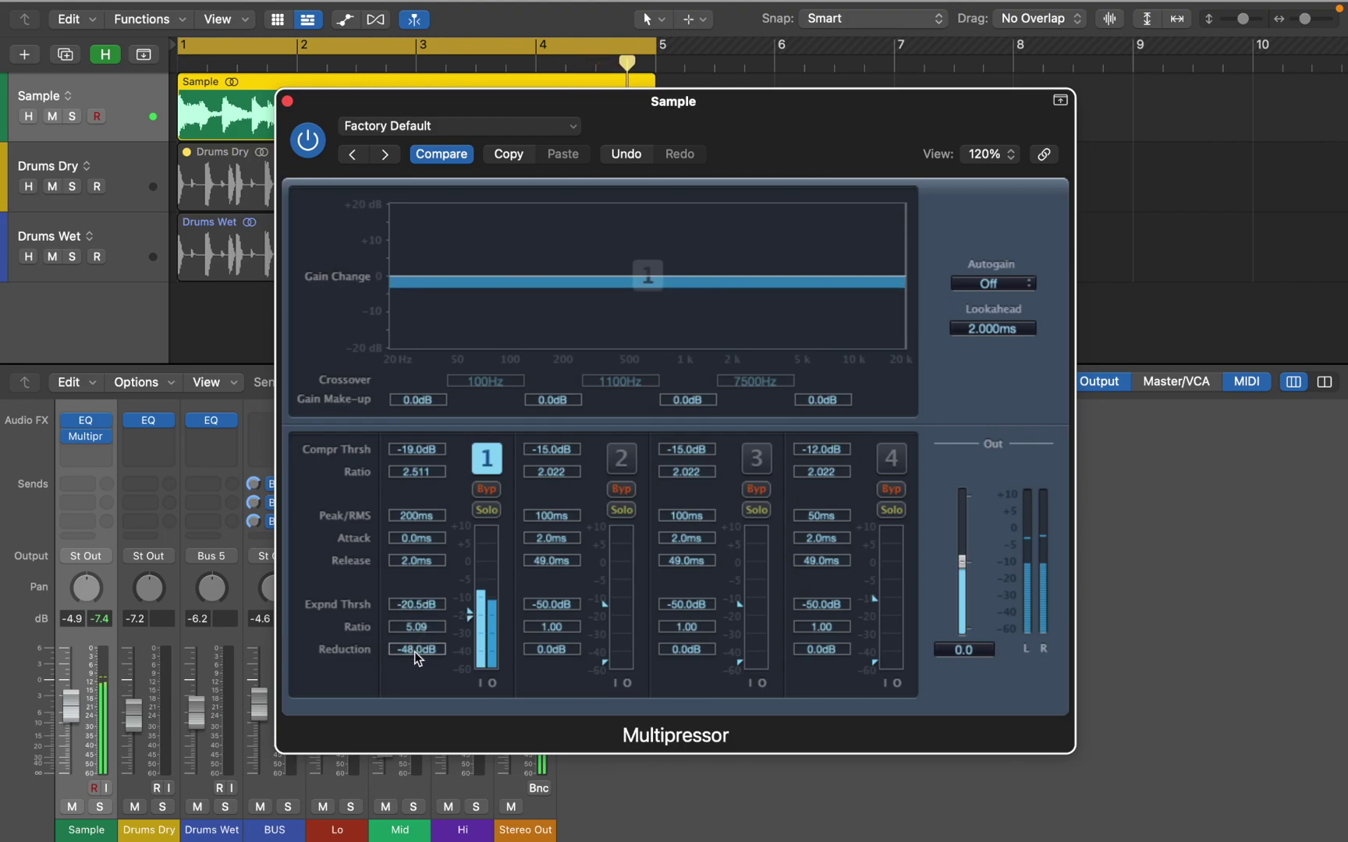
left_click_drag(414, 652, 415, 685)
left_click_drag(415, 624, 417, 579)
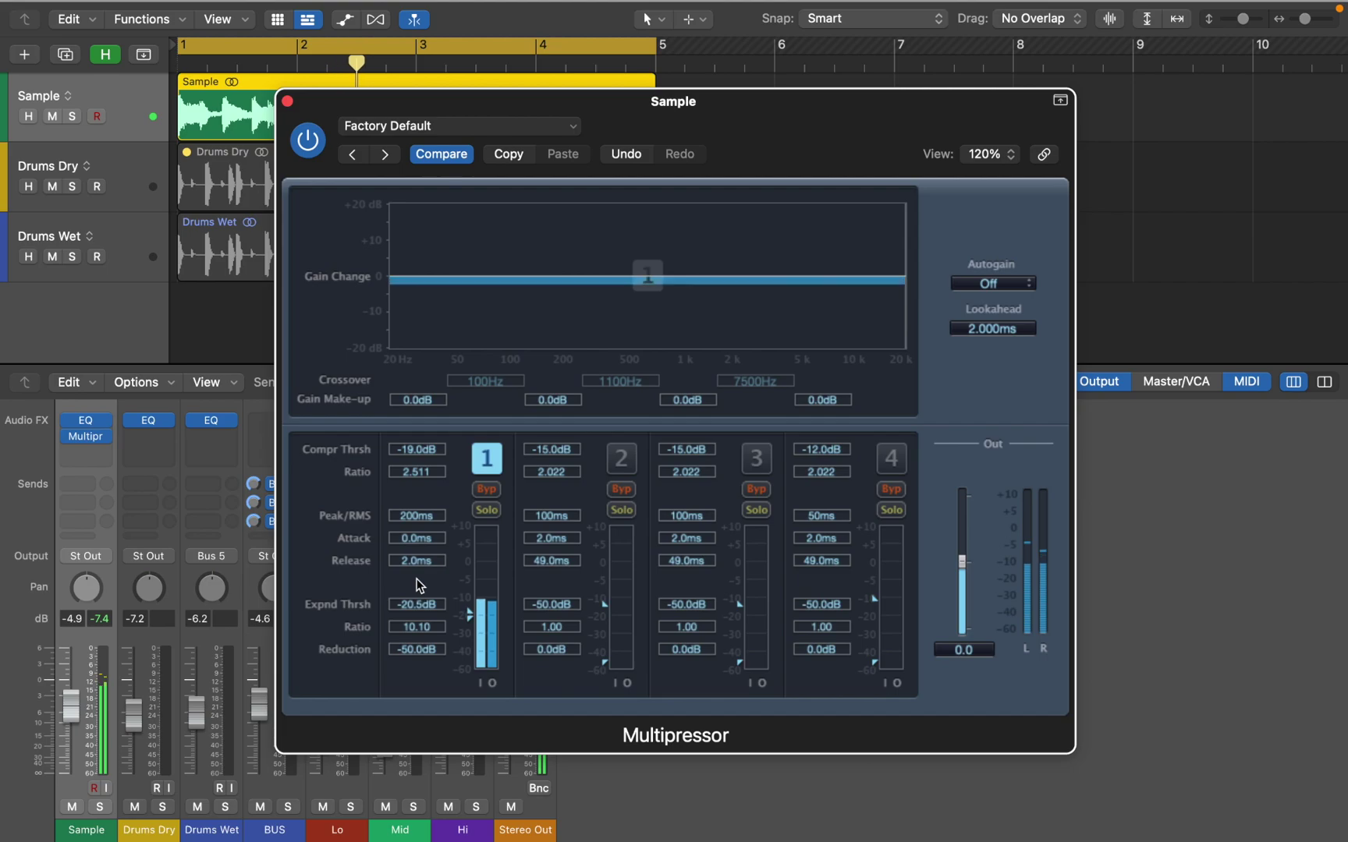
key("space")
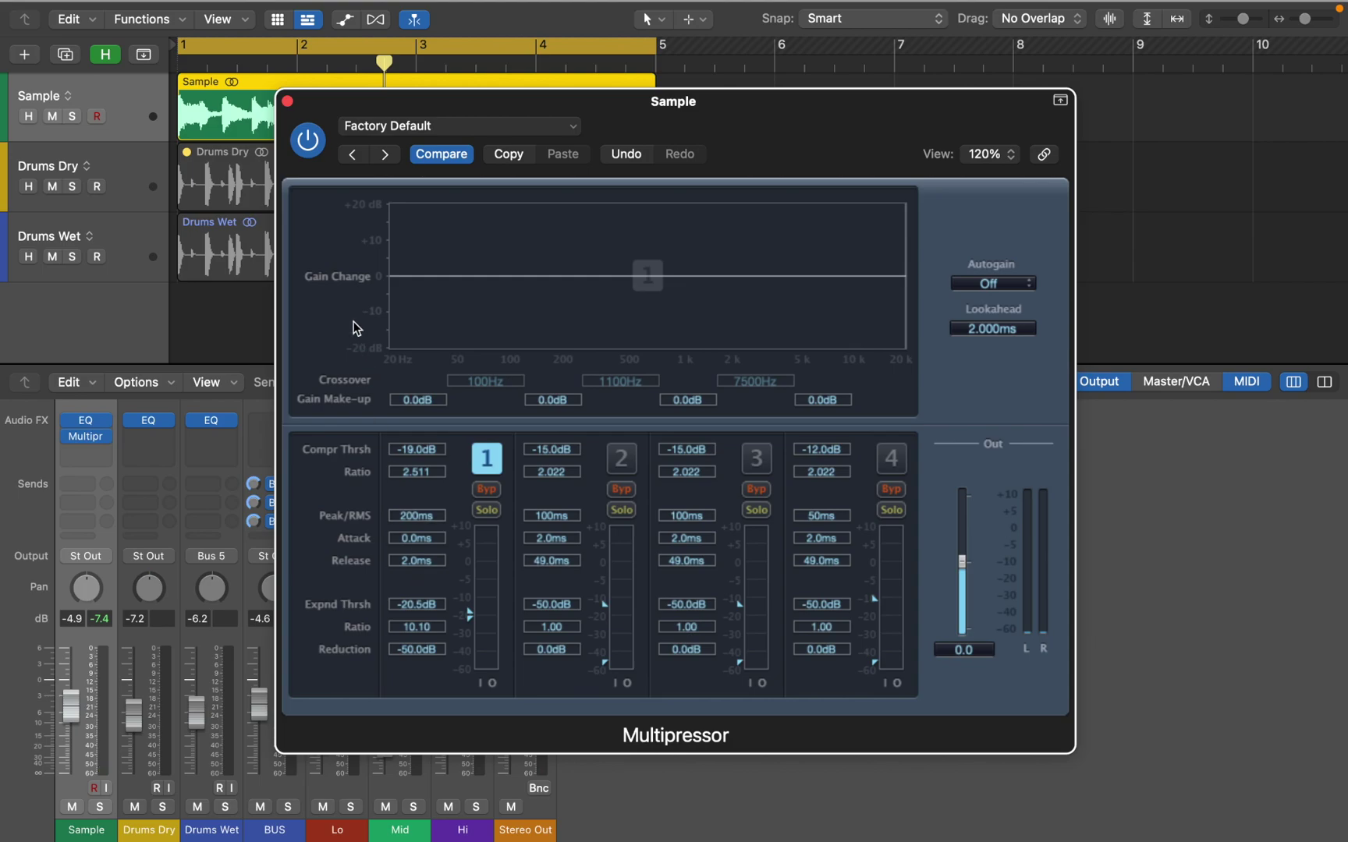
left_click(307, 142)
- Close the Multipressor window, play both Drums Wet regions from bar 1, then solo the Lo channel
left_click(287, 101)
key("Return")
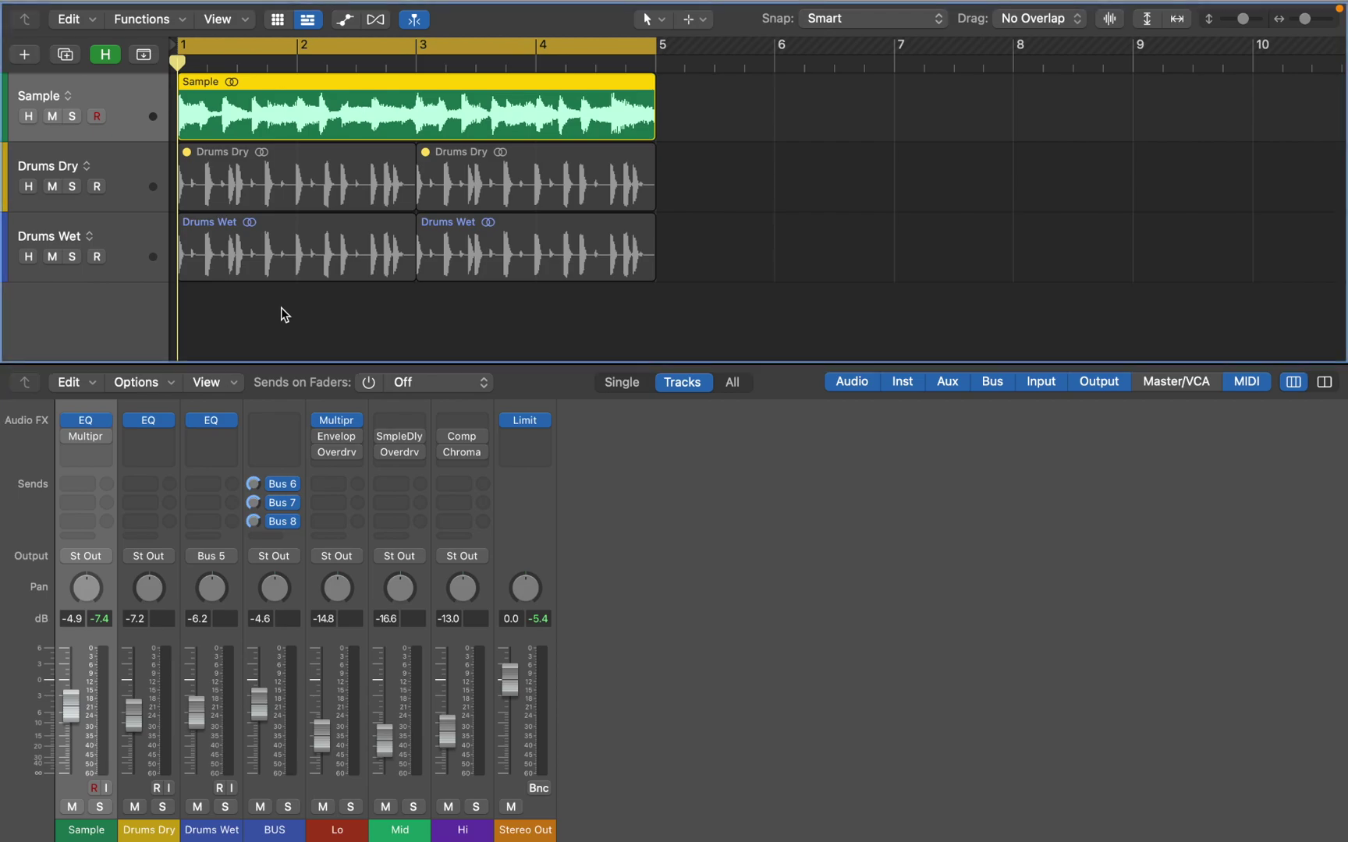
left_click_drag(280, 308, 481, 262)
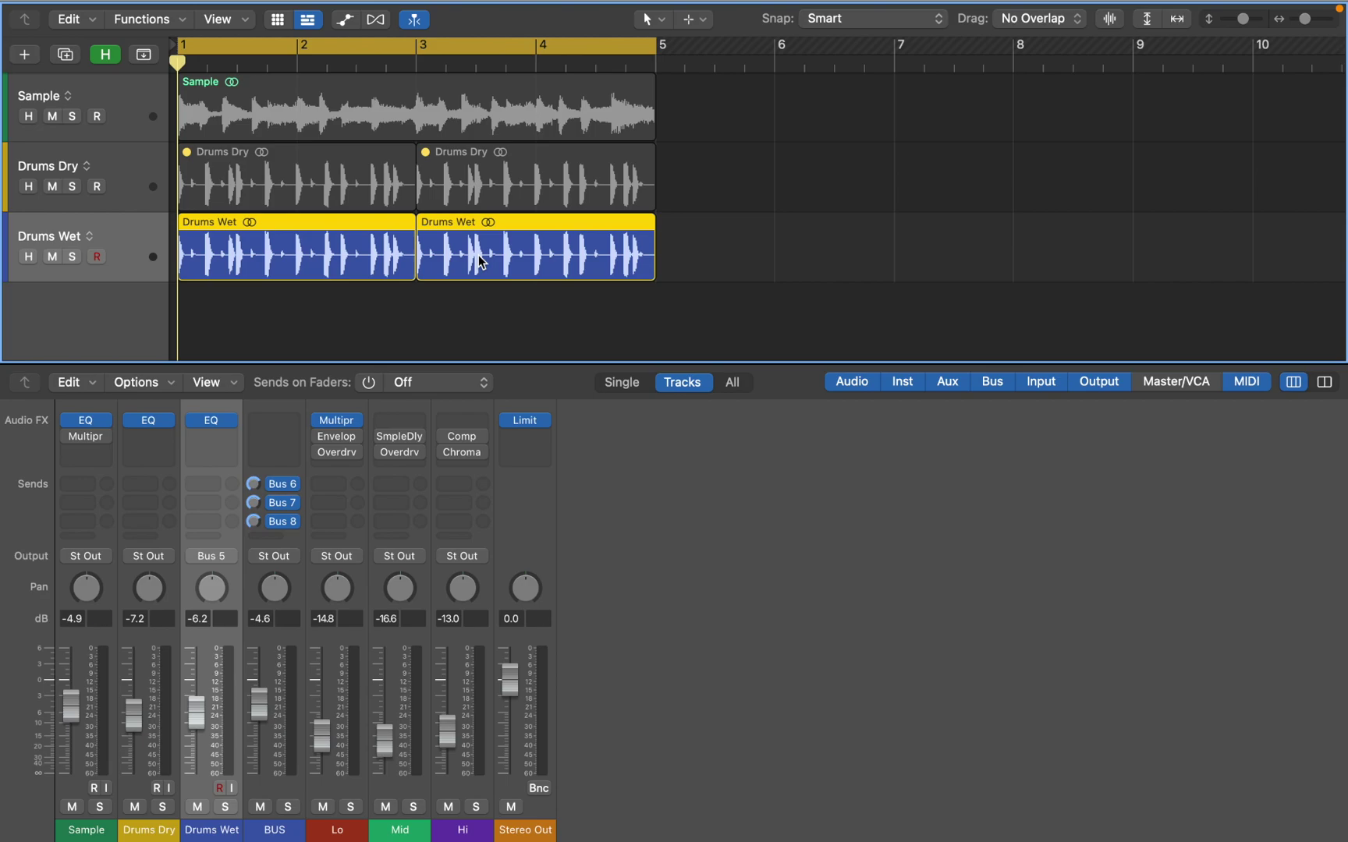
key("space")
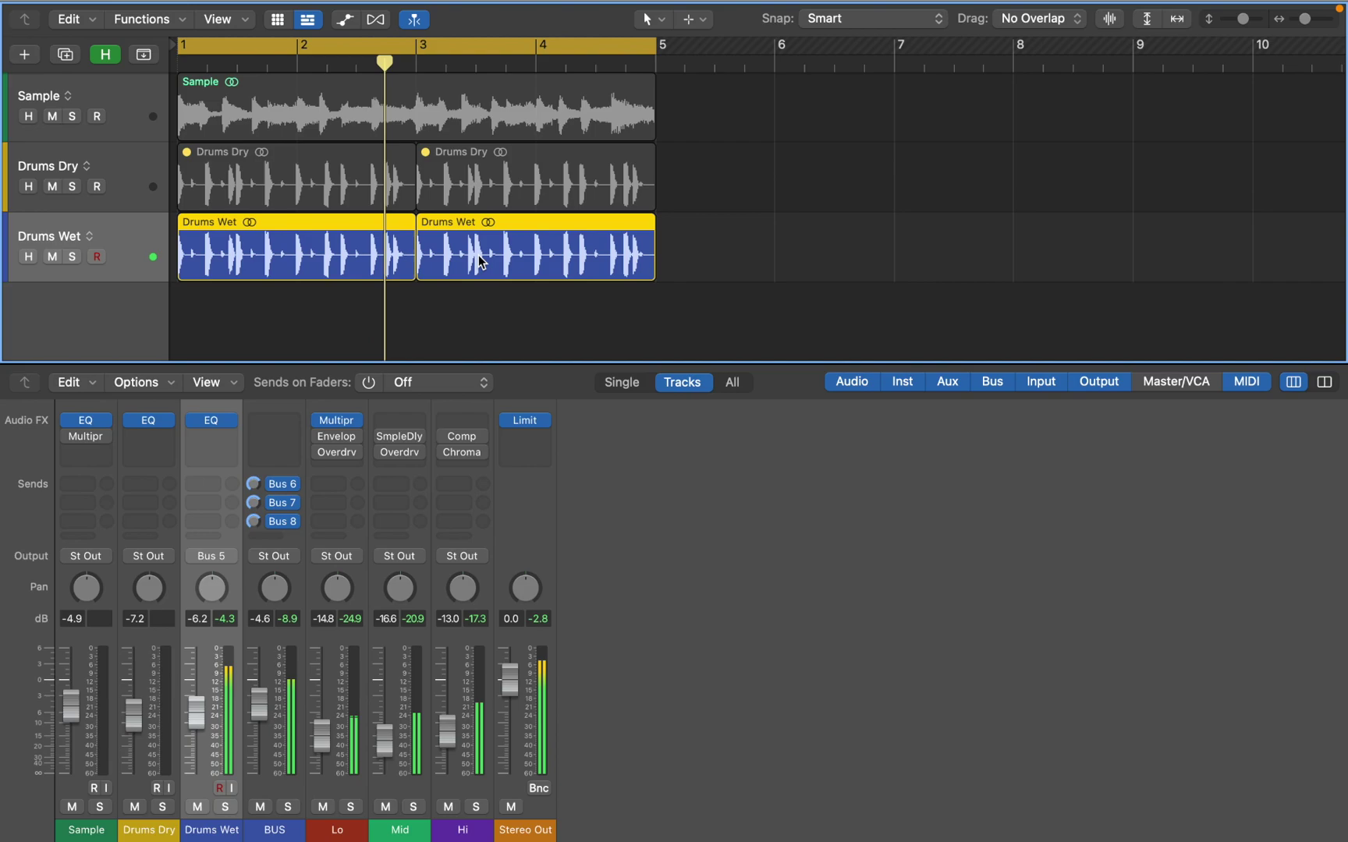
key("space")
key("Return")
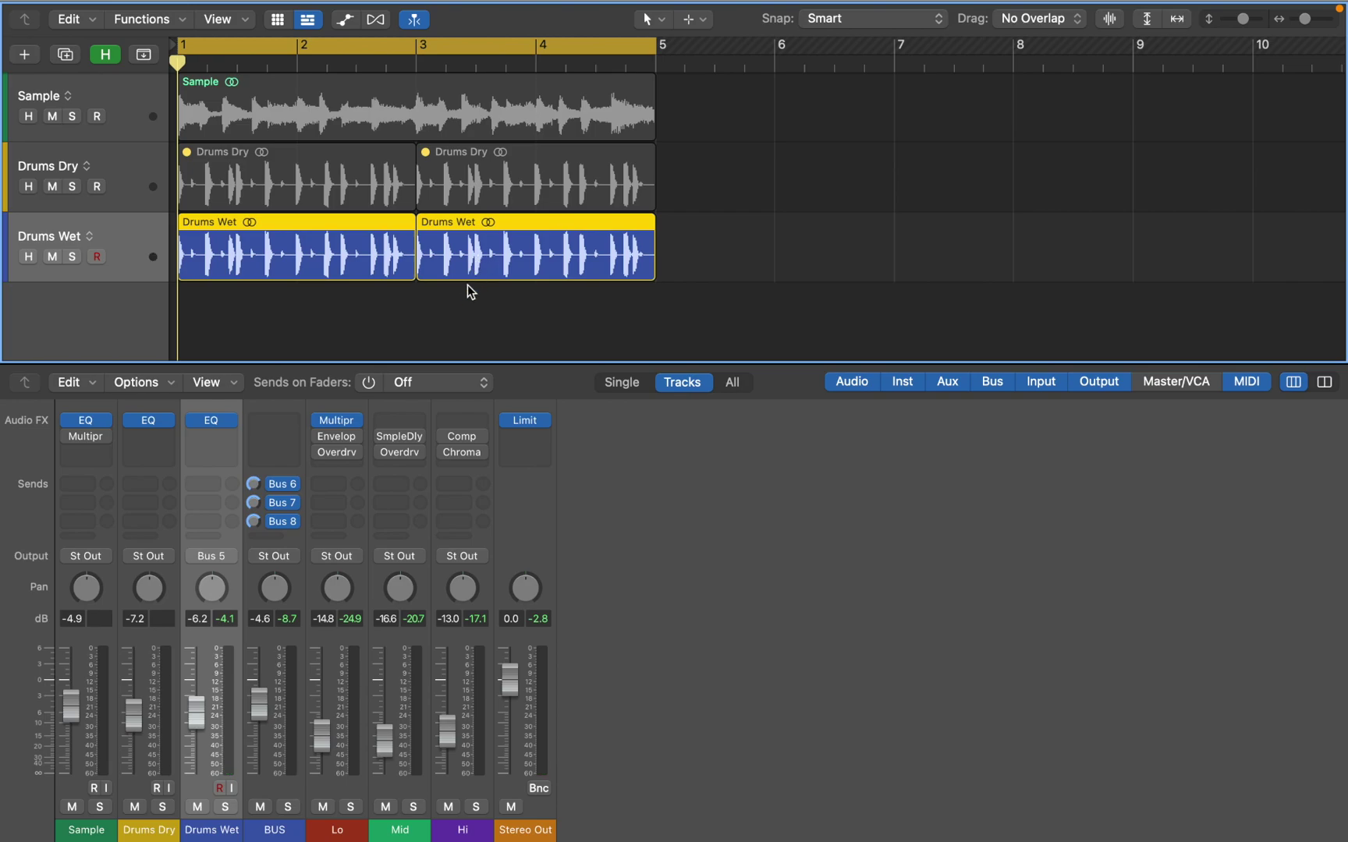
left_click(351, 806)
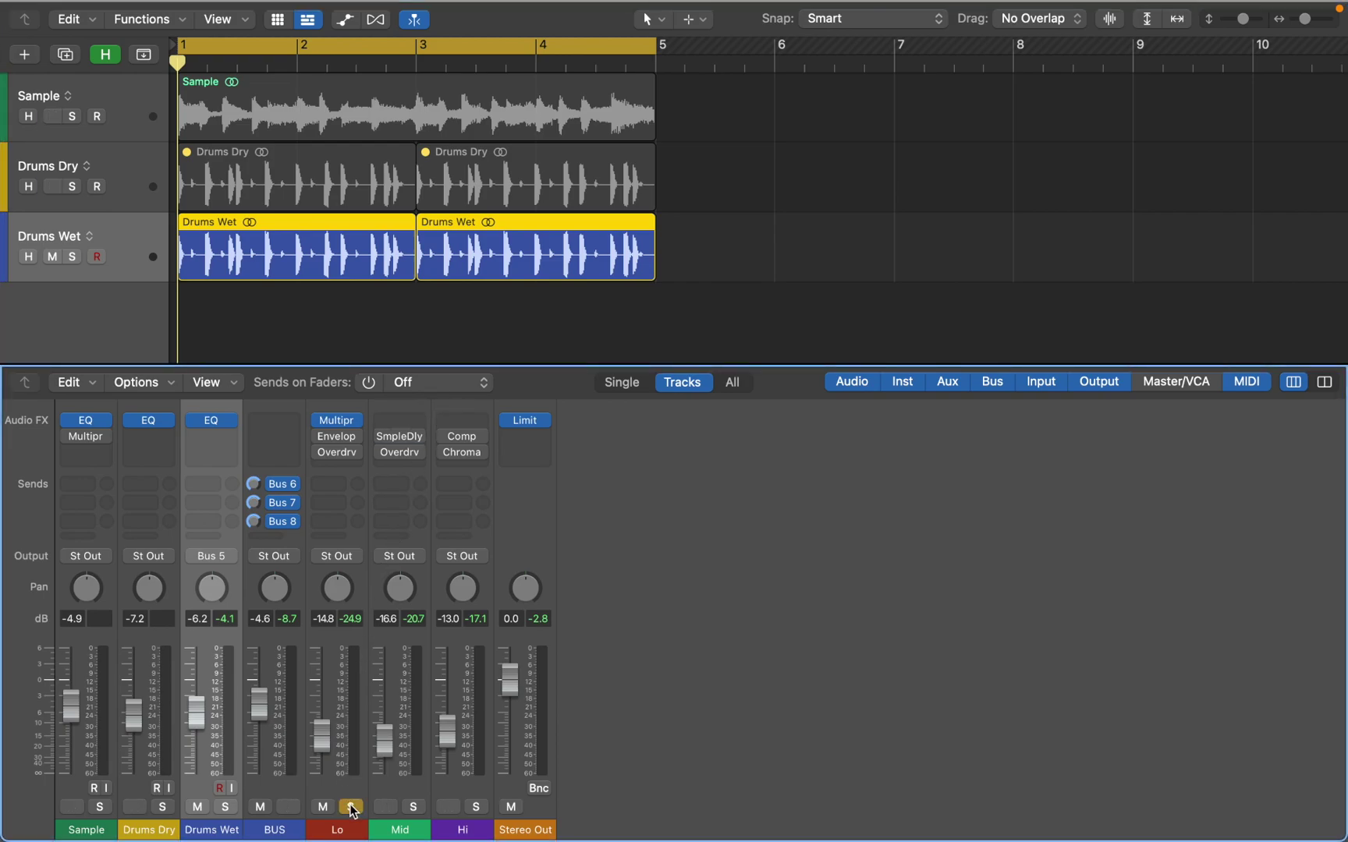
- Disable band 4 in the Lo channel's Multipressor, audition it, and close the window
left_click(337, 424)
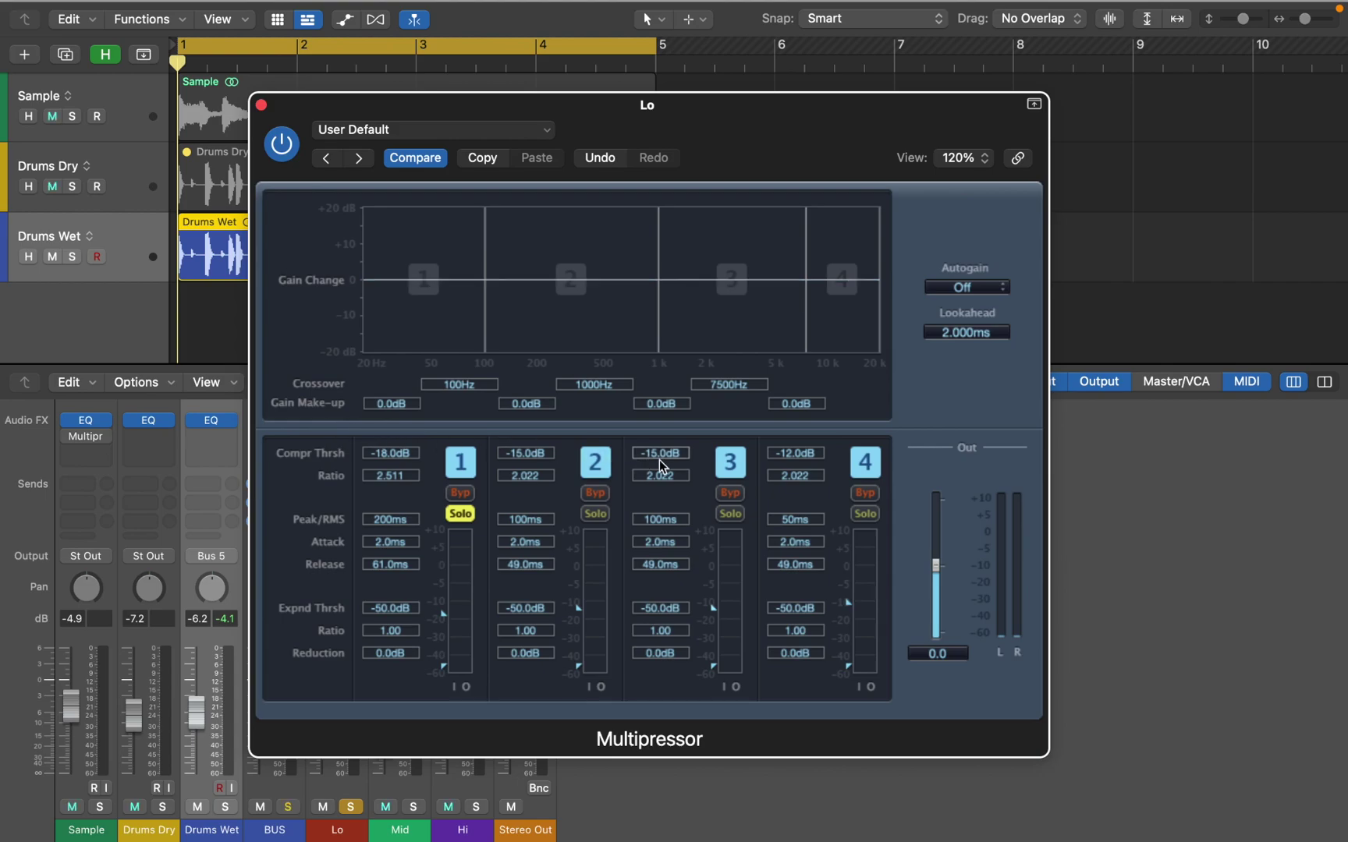
left_click(863, 470)
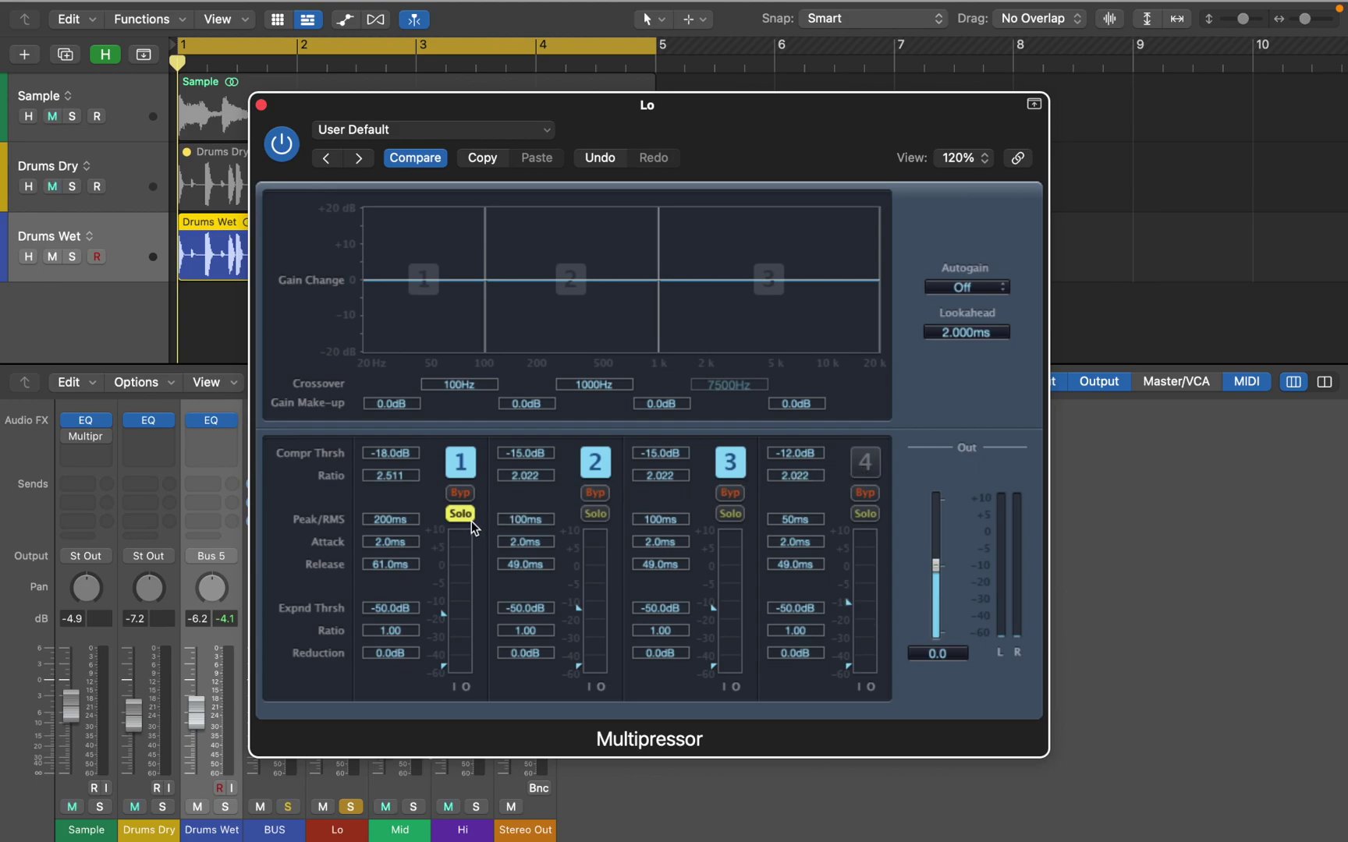
key("space")
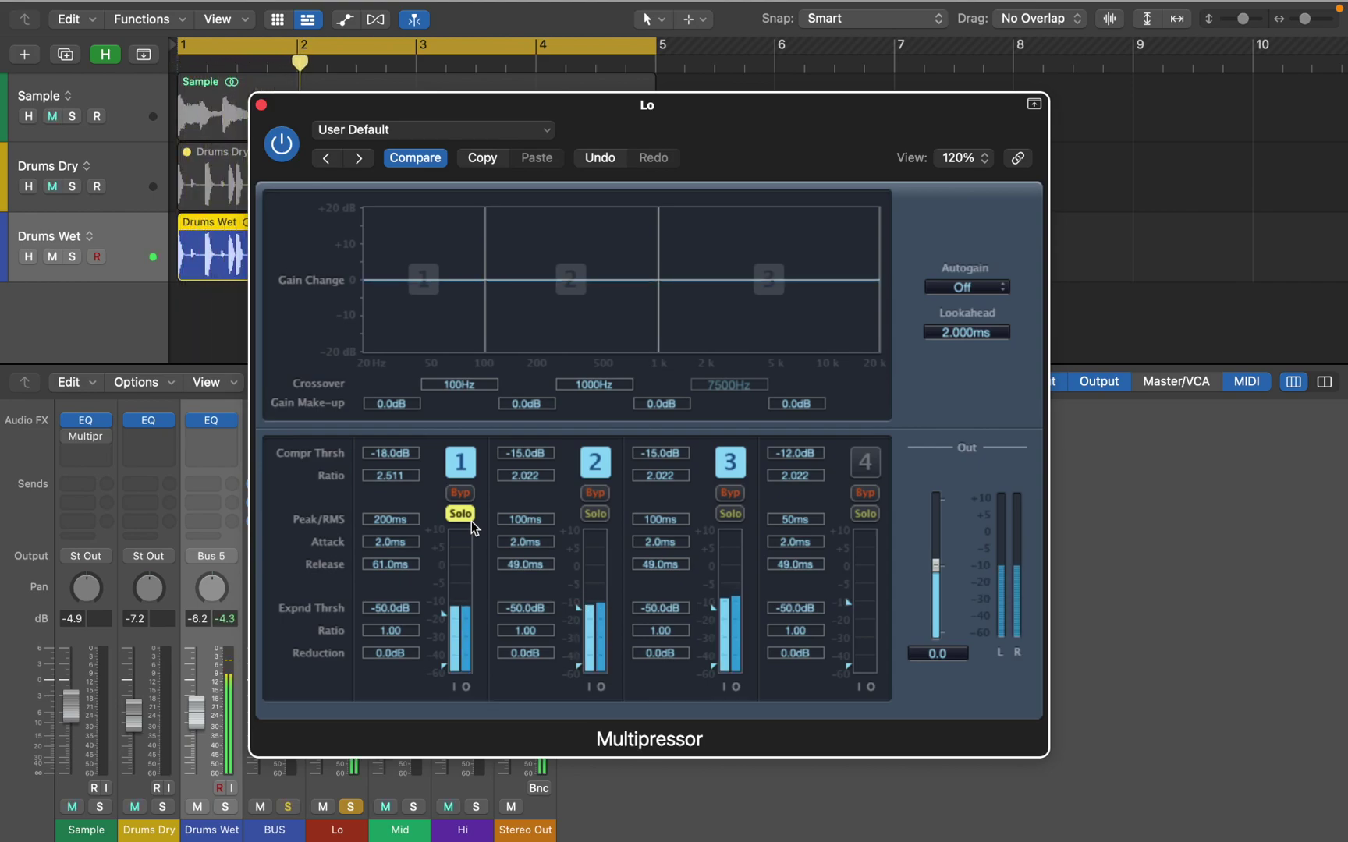
key("space")
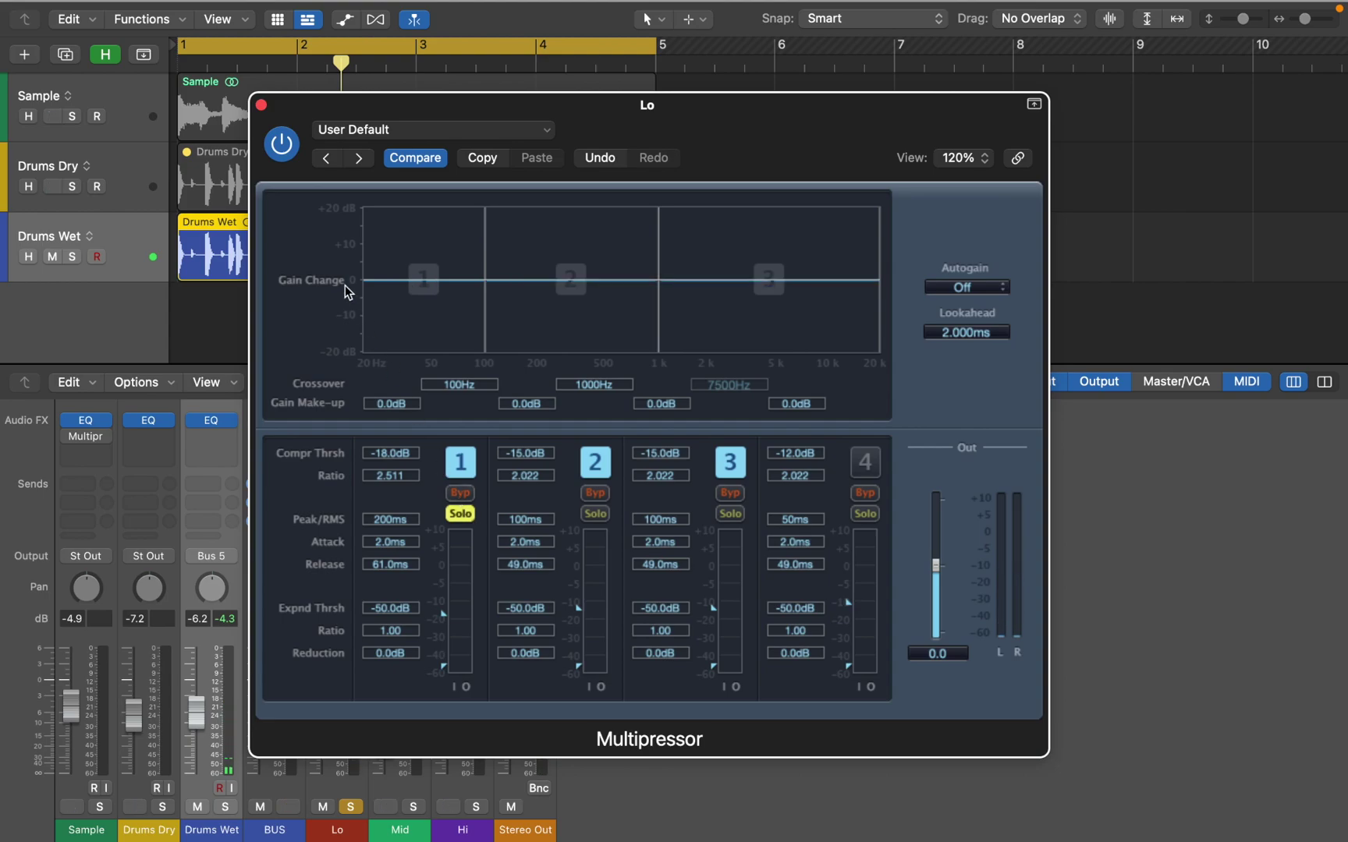
left_click(261, 104)
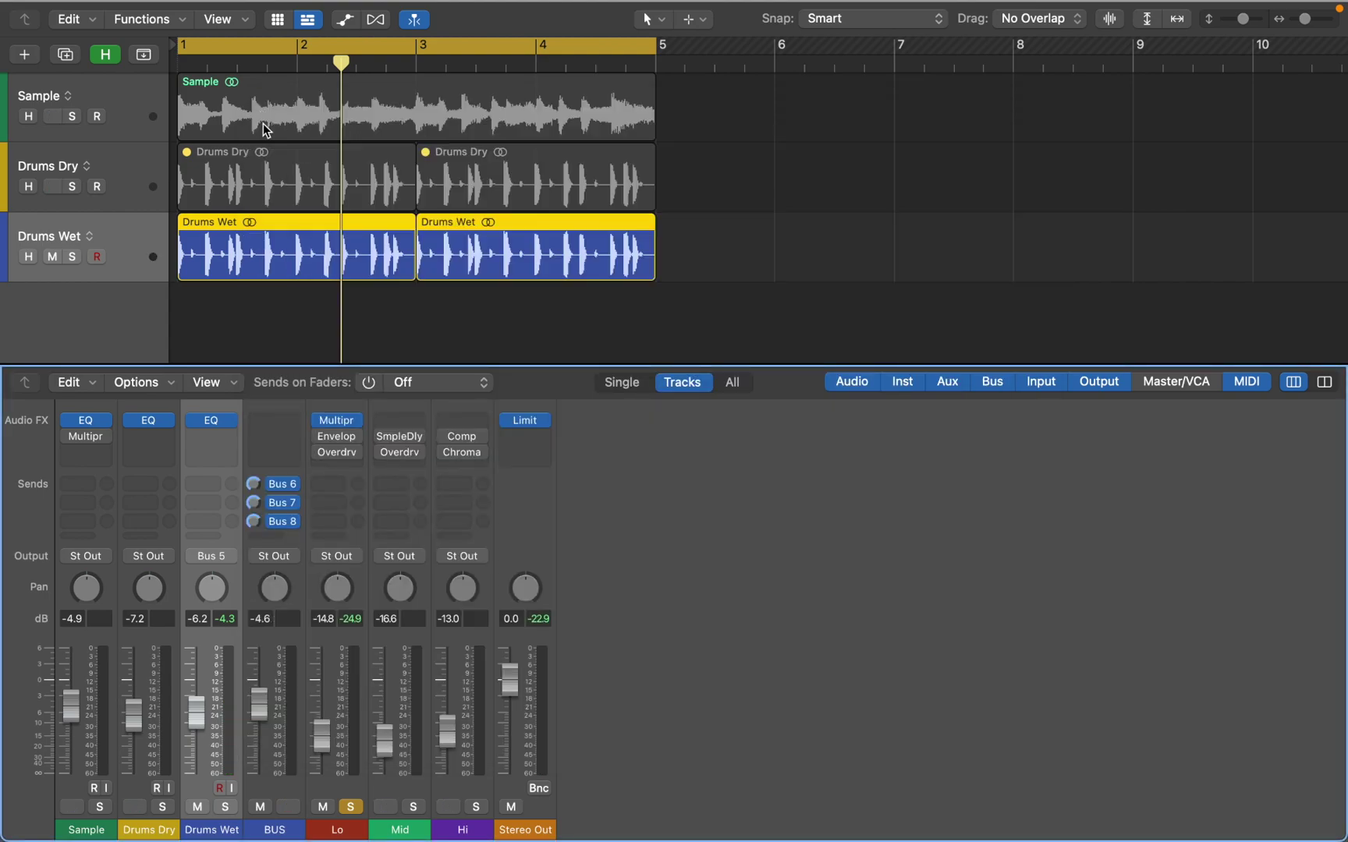
- Solo band 2 in the Mid channel's Multipressor, audition it, and close the window
mouse_move(398, 421)
left_click(401, 428)
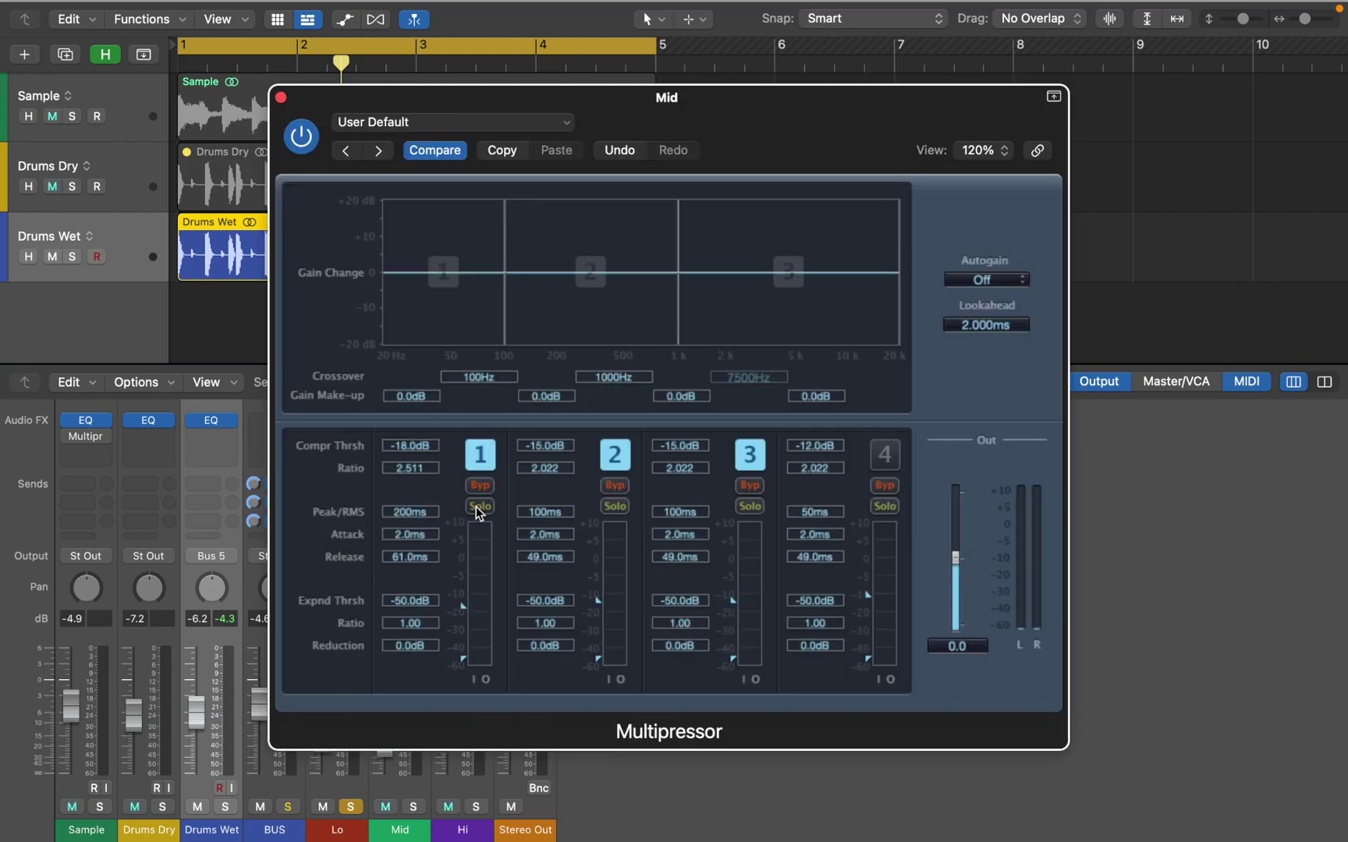
left_click(616, 506)
key("space")
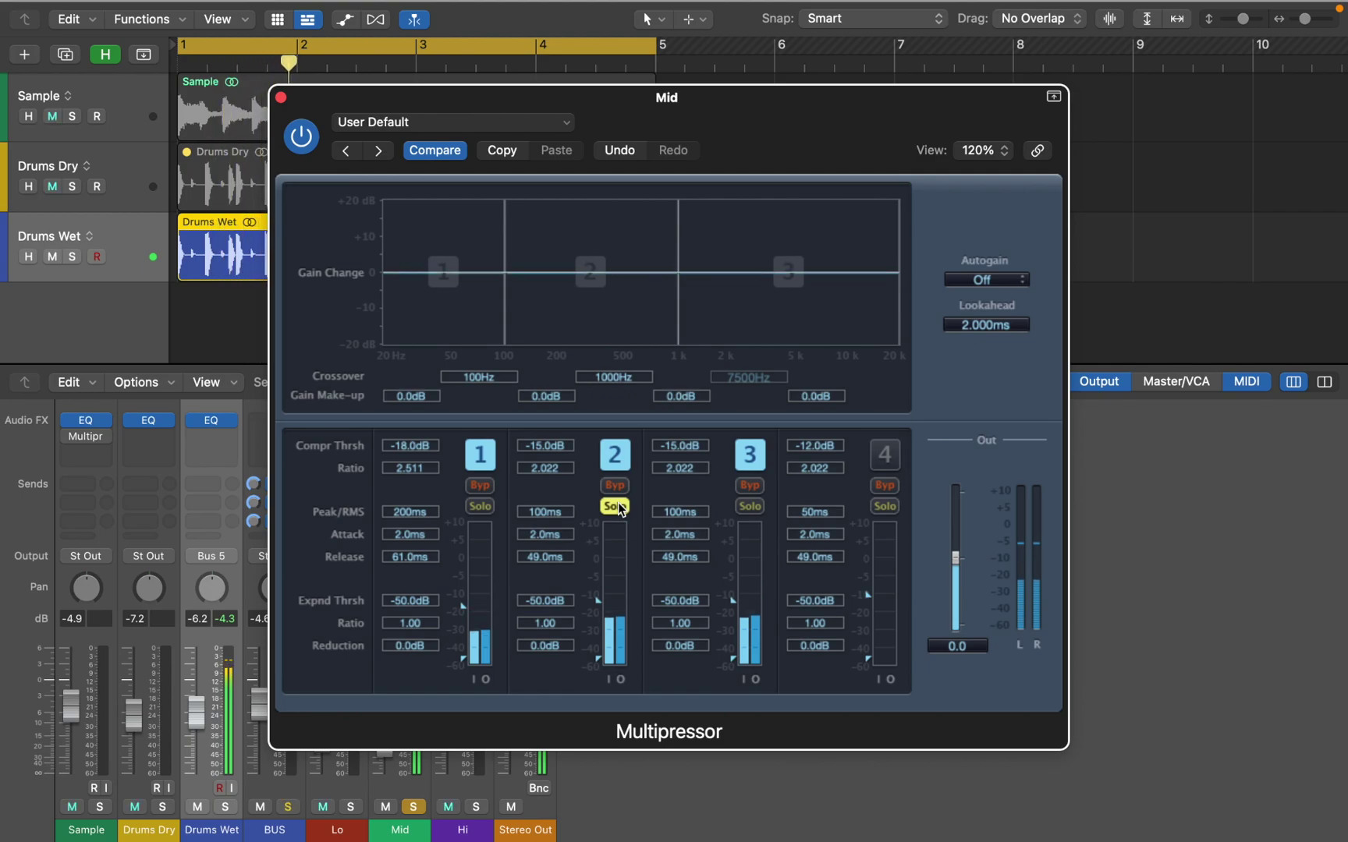
key("space")
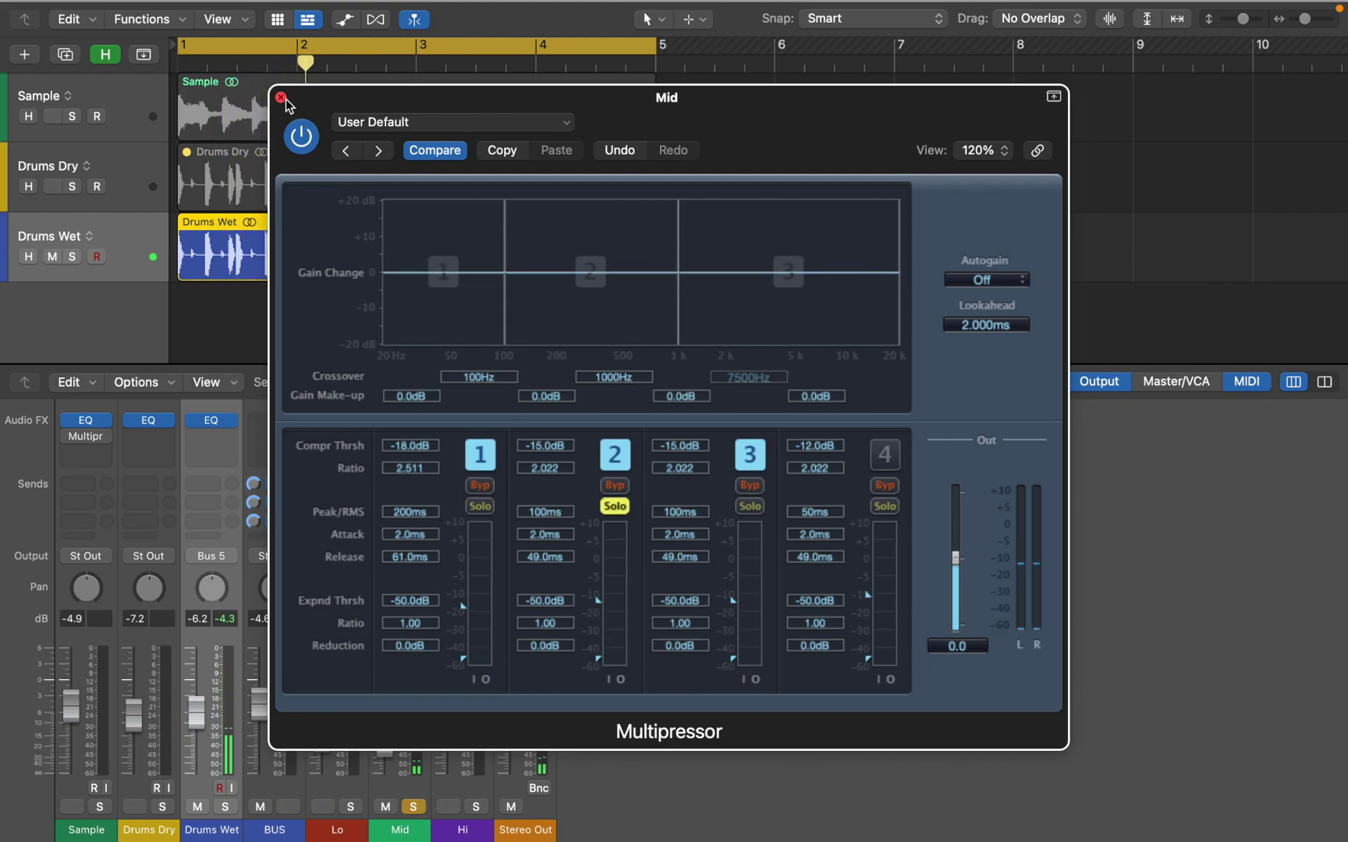
left_click(281, 98)
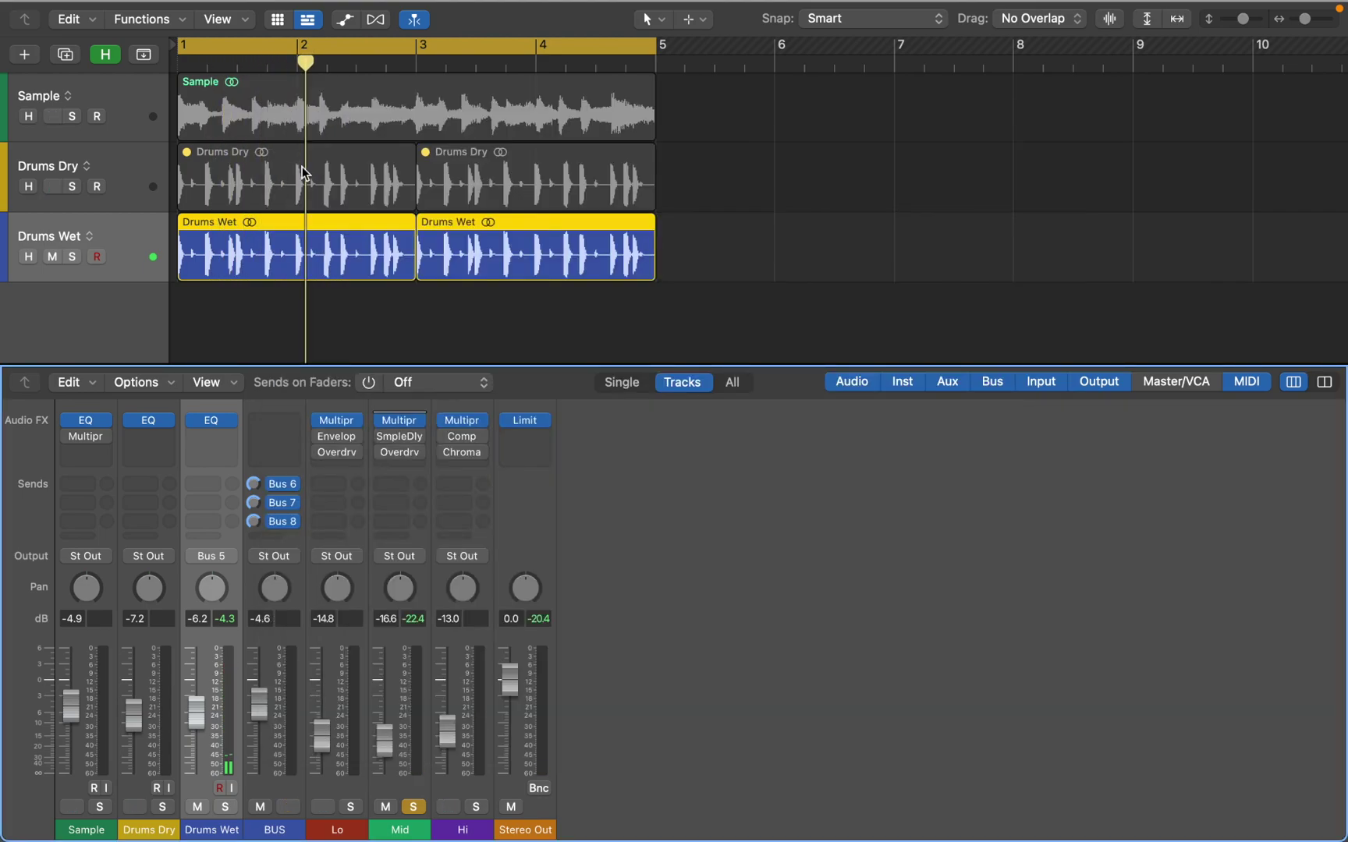
- Solo band 3 in the Hi channel's Multipressor and close the window
left_click(459, 421)
left_click(449, 498)
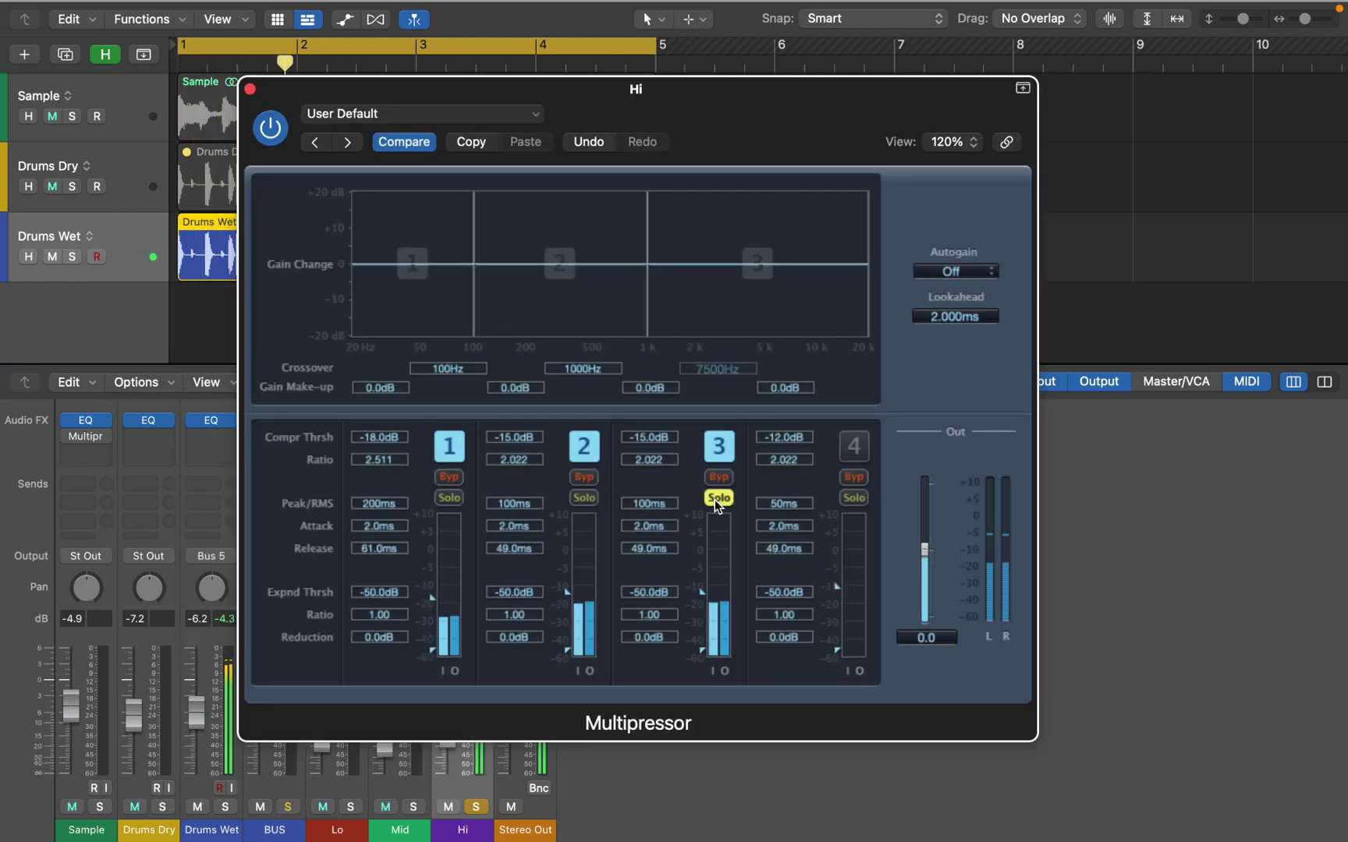
key("space")
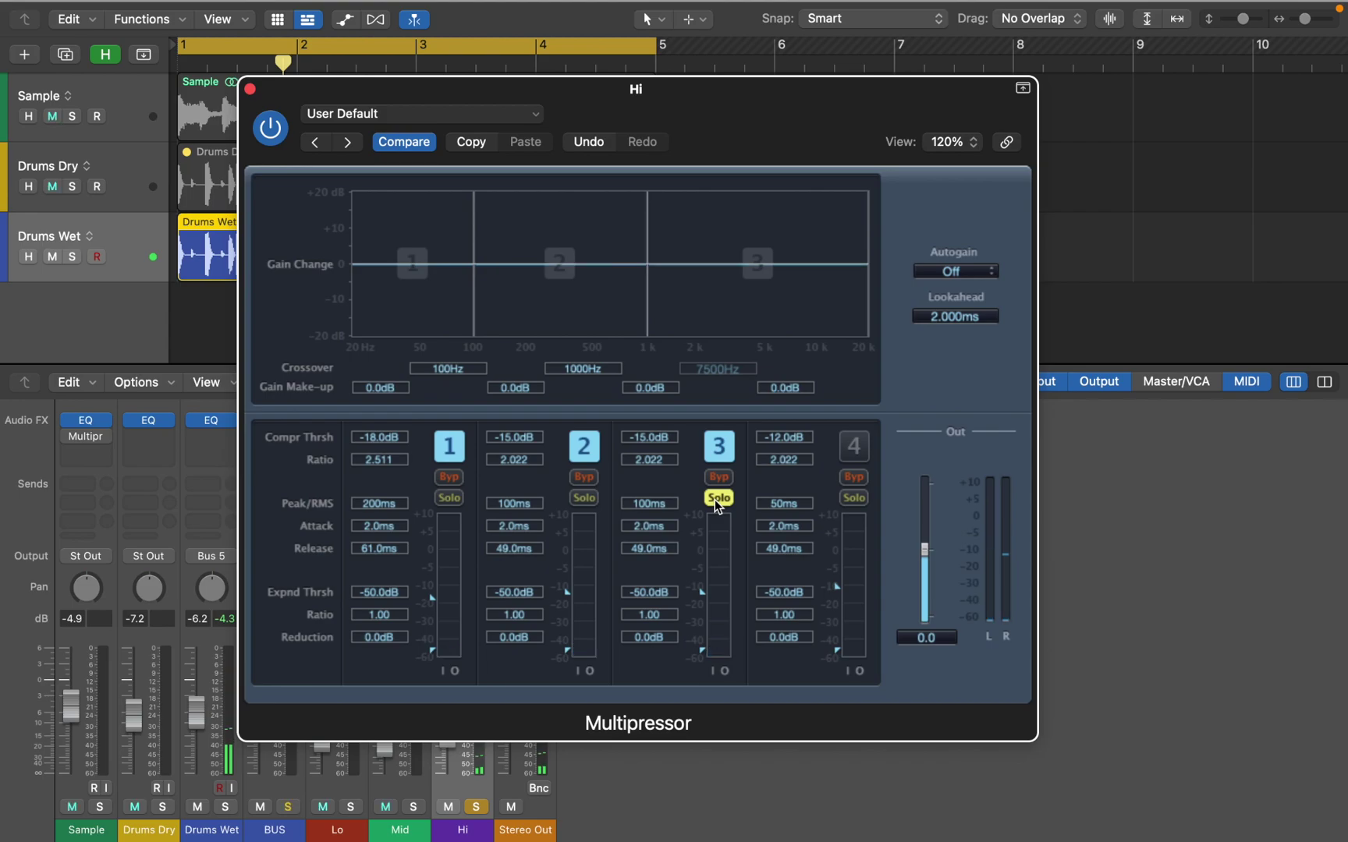
left_click(251, 88)
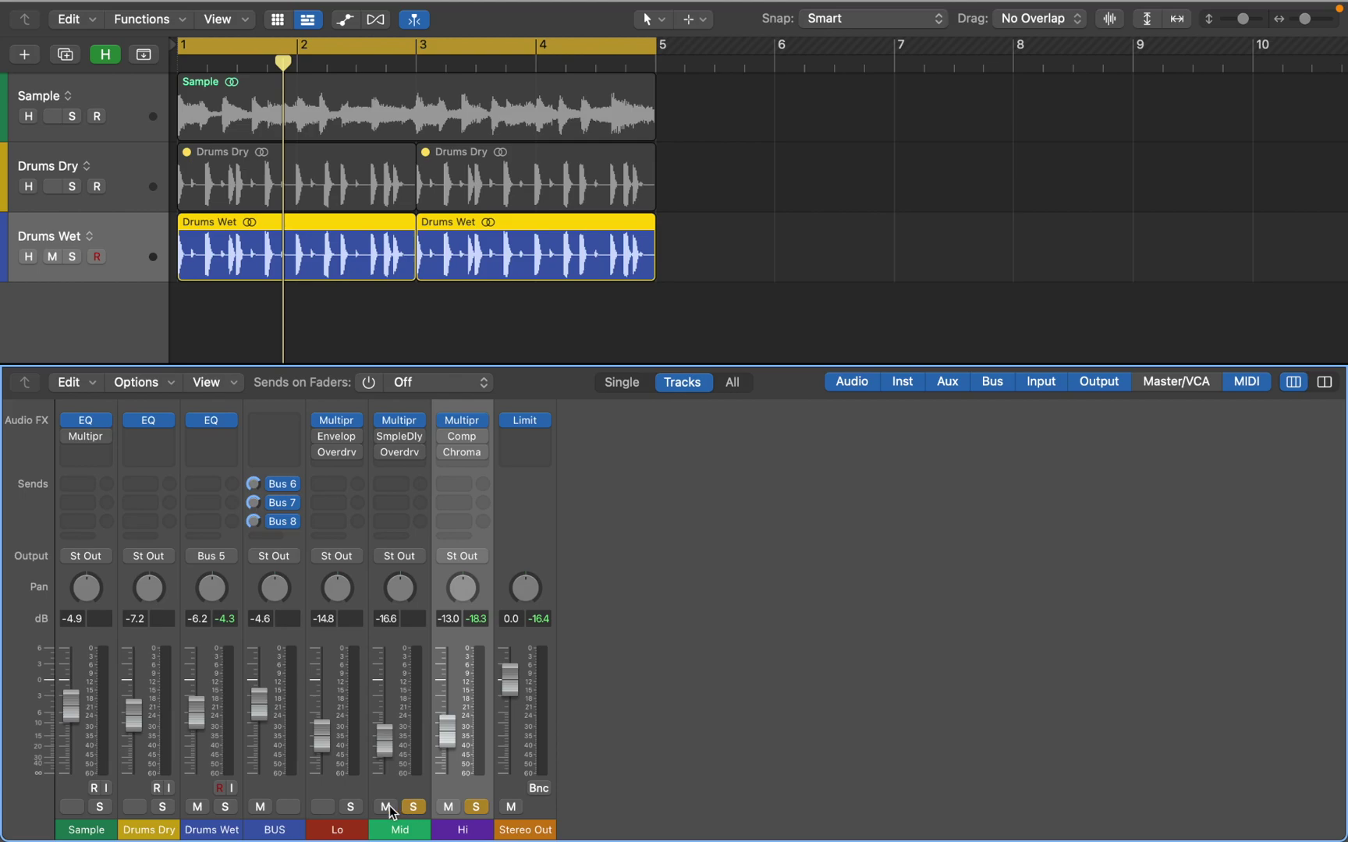
- Unsolo the Mid and Hi channels, enable Envelop on the Lo channel, and audition it
key("space")
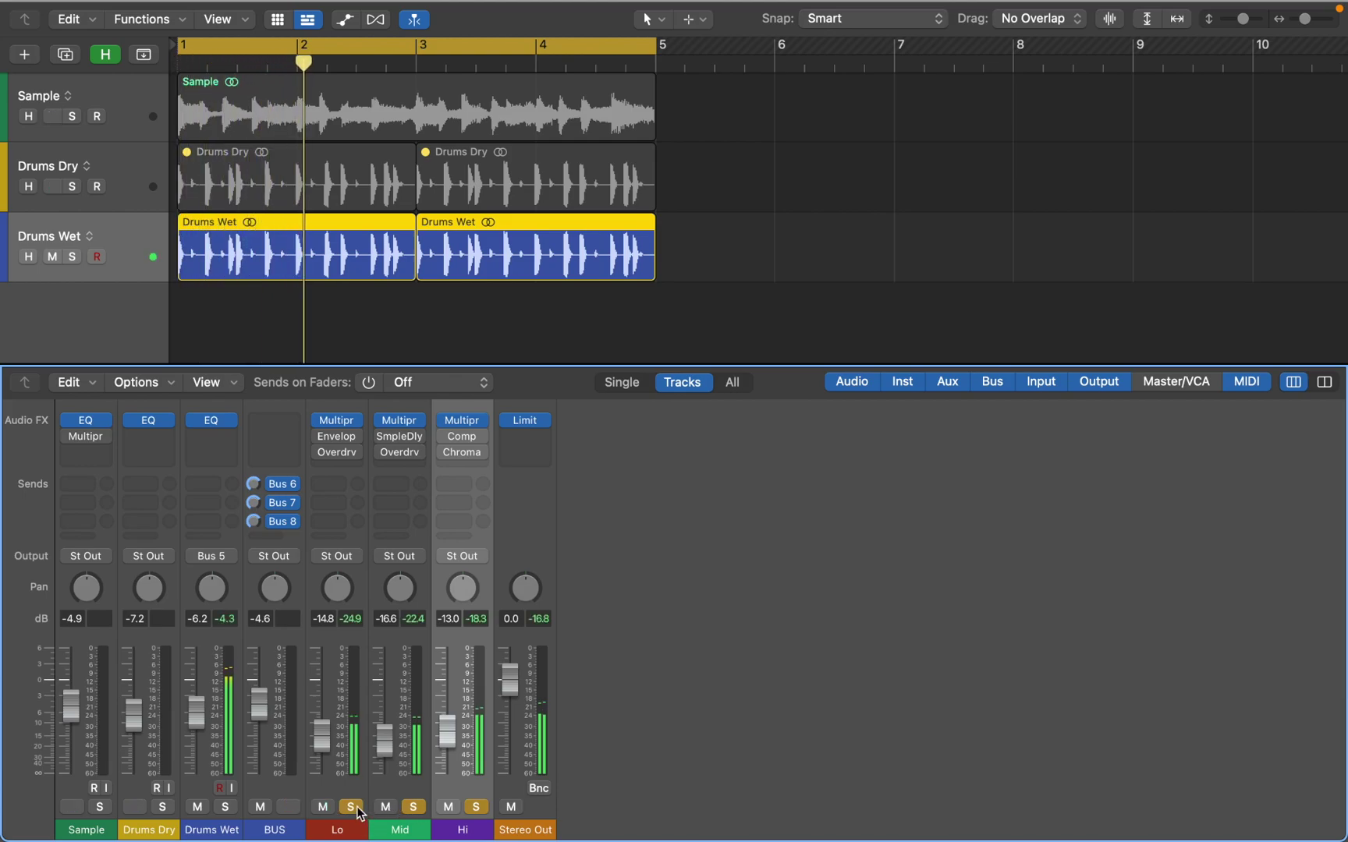
key("space")
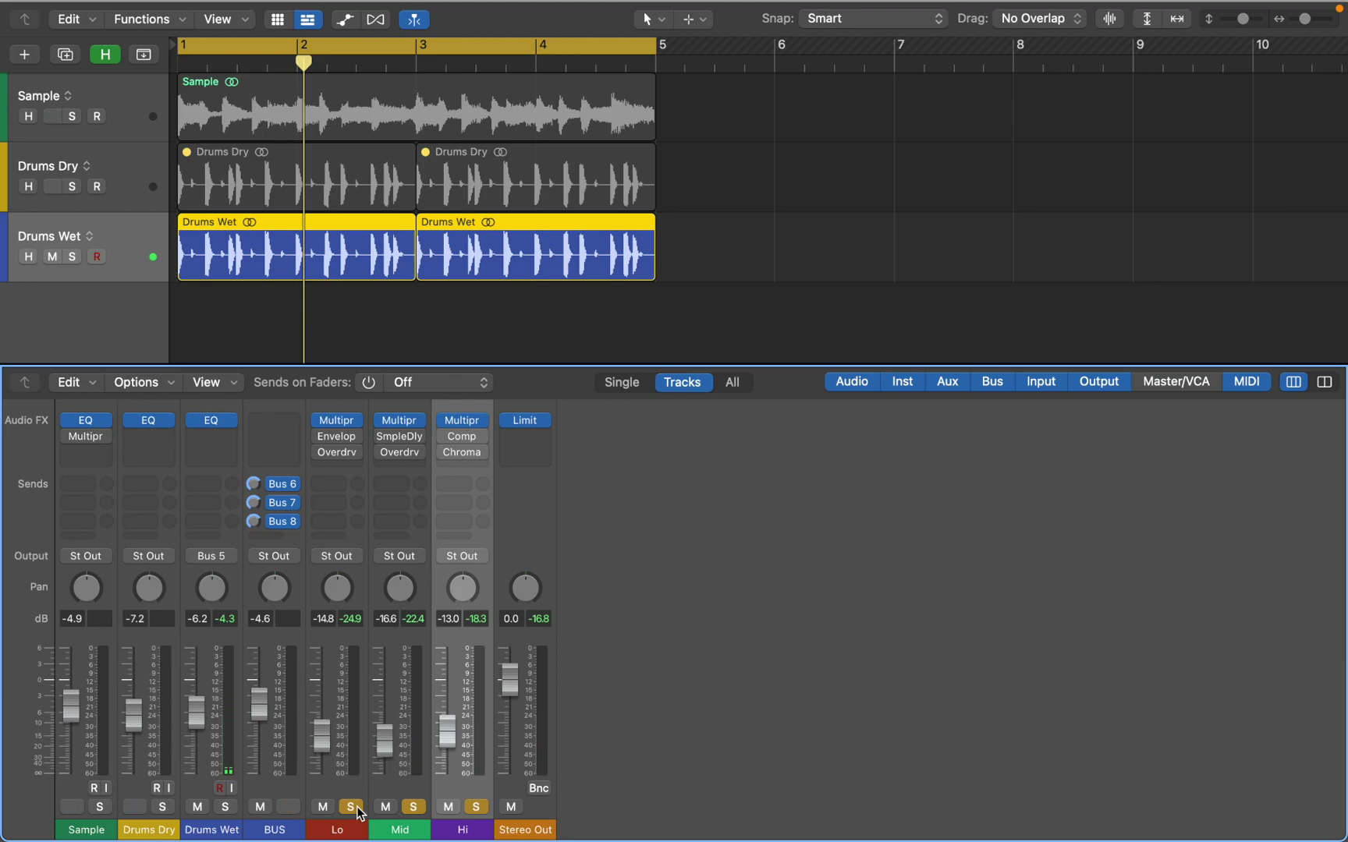
left_click(414, 807)
left_click(476, 807)
left_click(319, 436)
key("space")
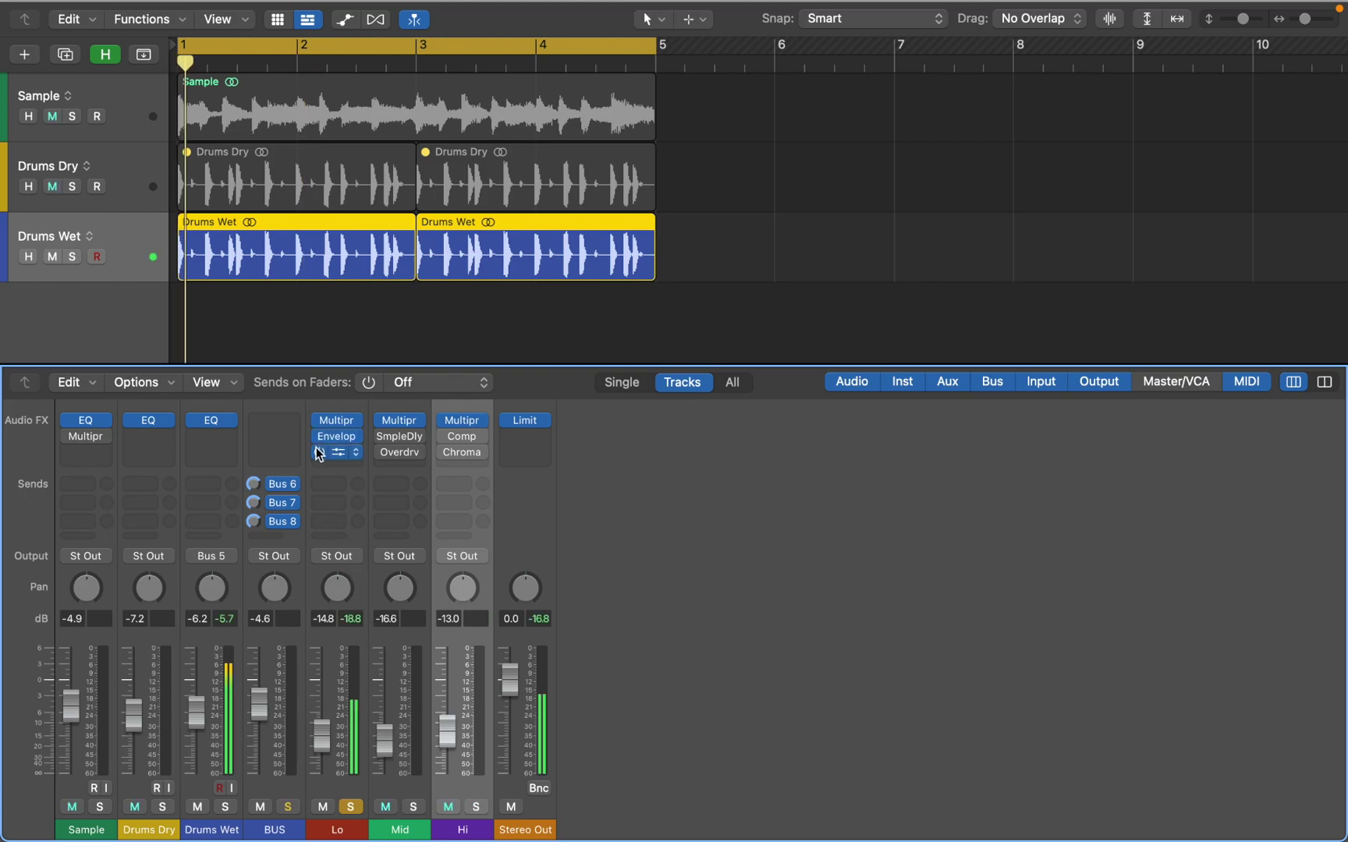
key("space")
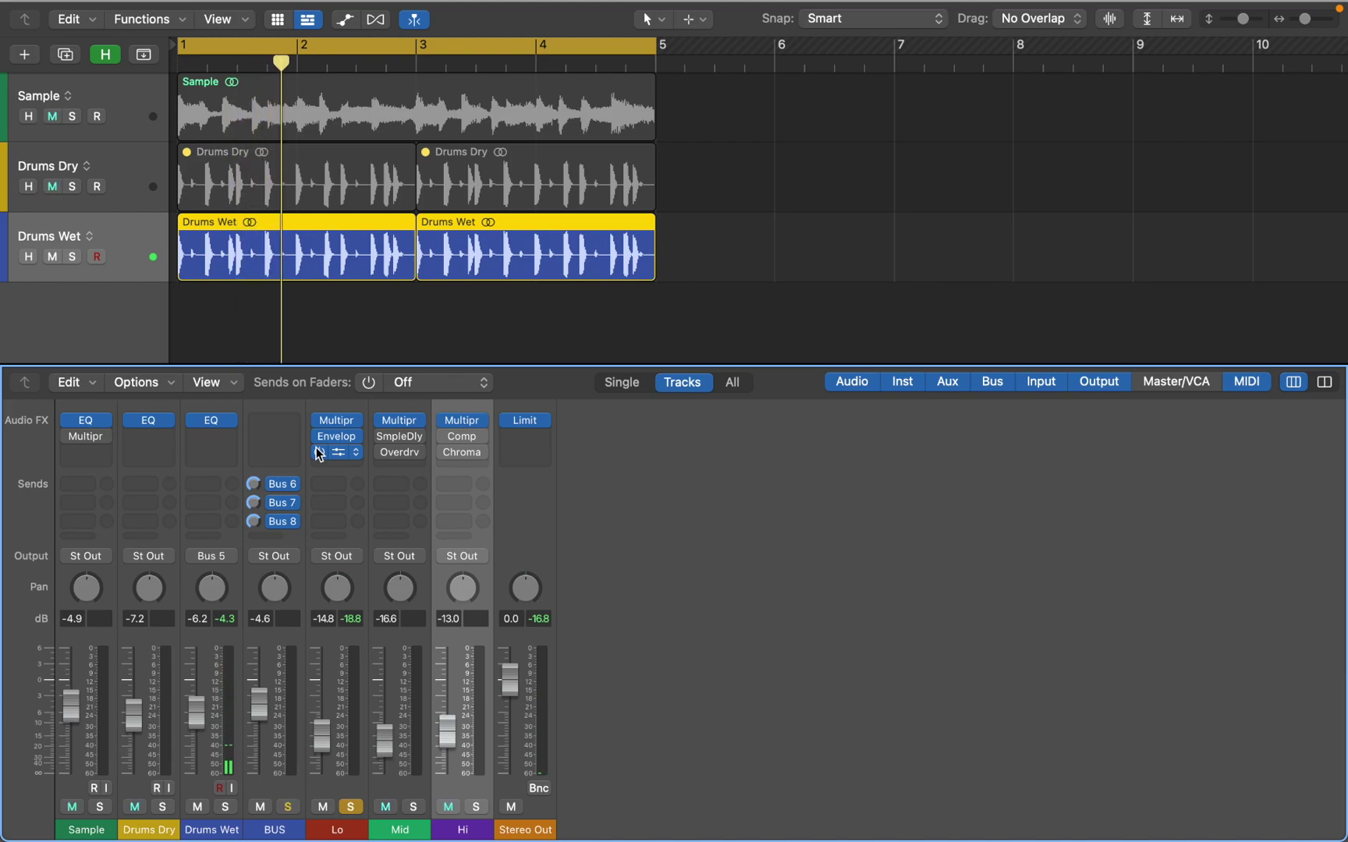
- Compare the Drums Wet track and the Mid channel soloed during playback
key("s")
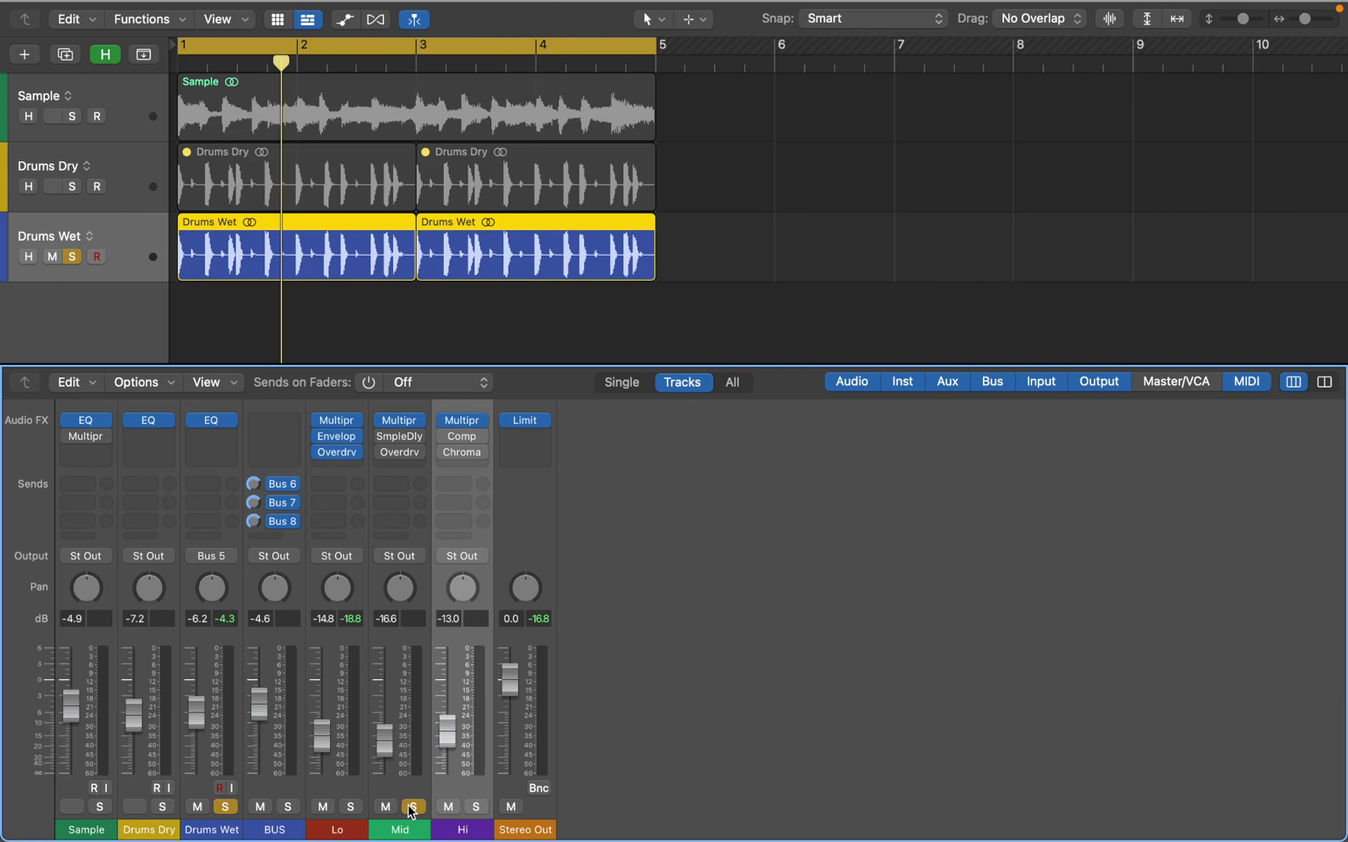
key("s")
key("space")
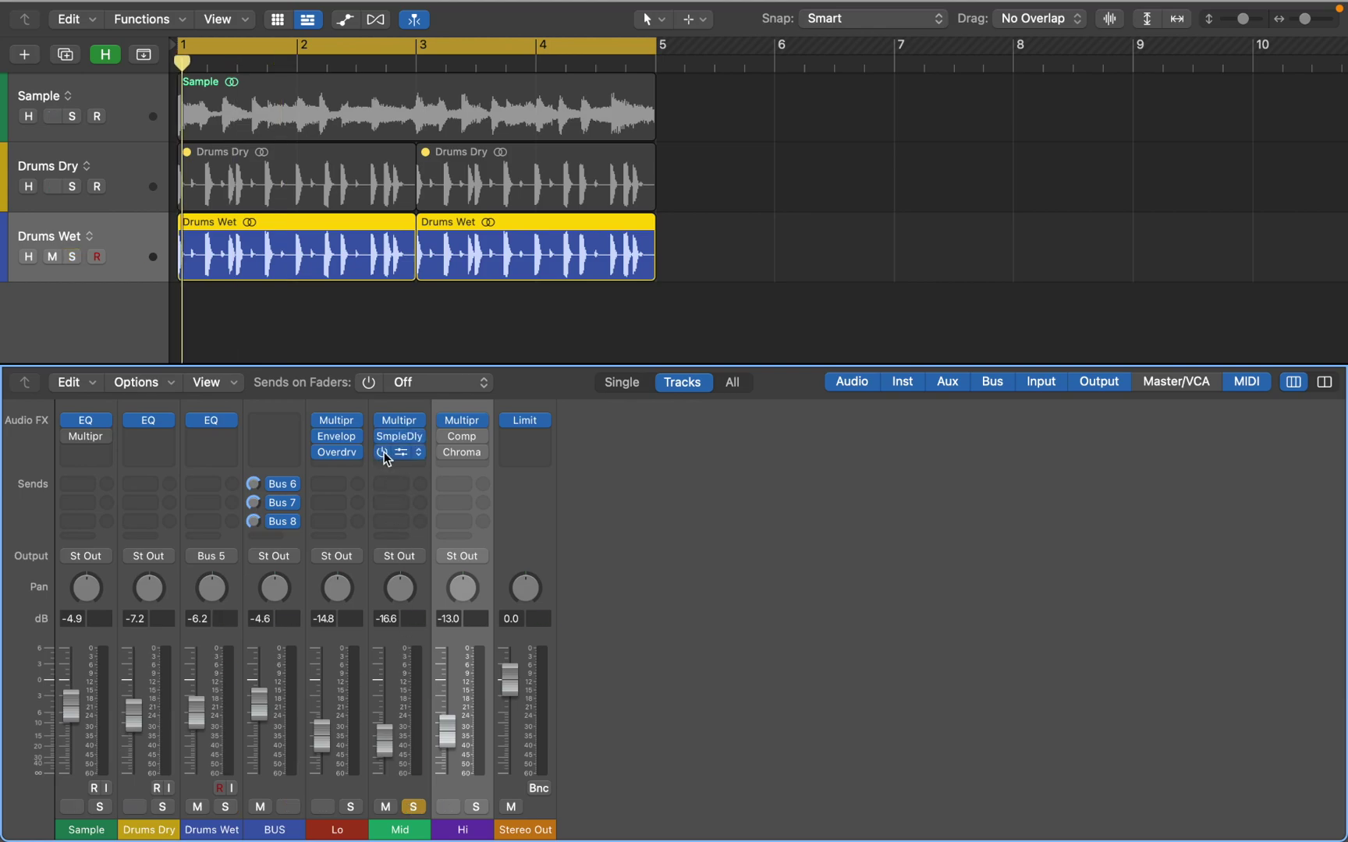
key("s")
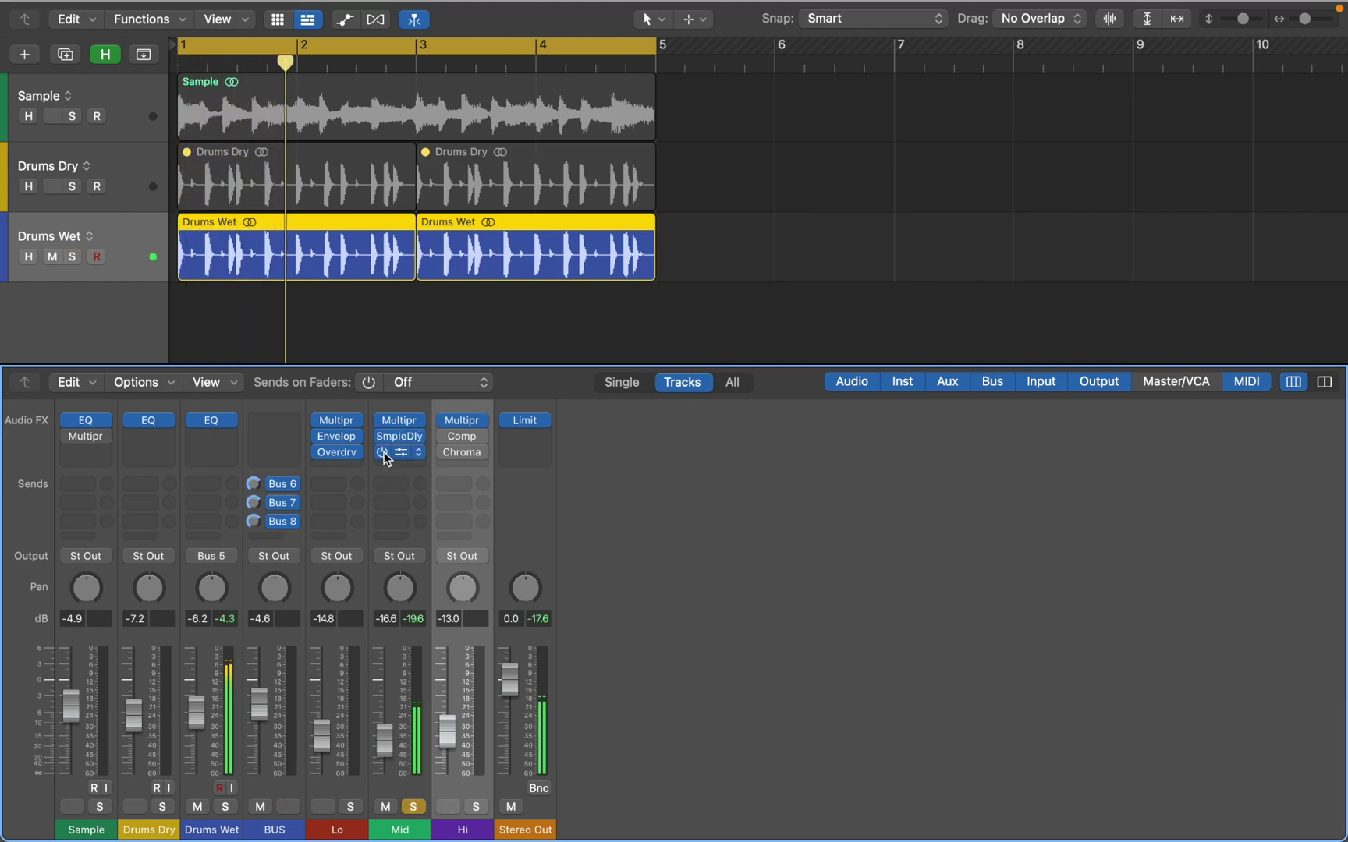
left_click(413, 806)
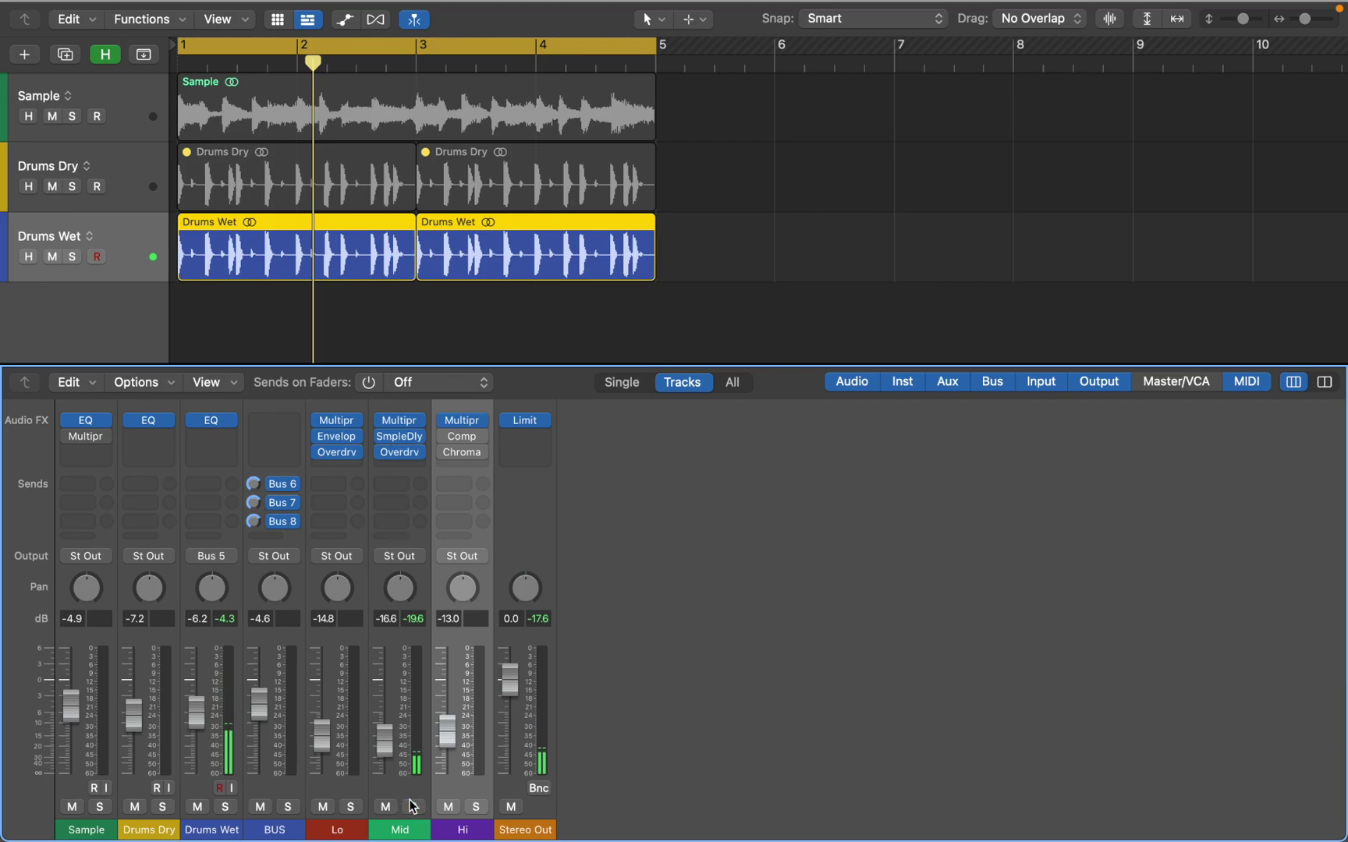
- Enable Comp and Chroma on the soloed Hi channel, then unsolo it and replay the full mix
left_click(476, 807)
left_click(443, 436)
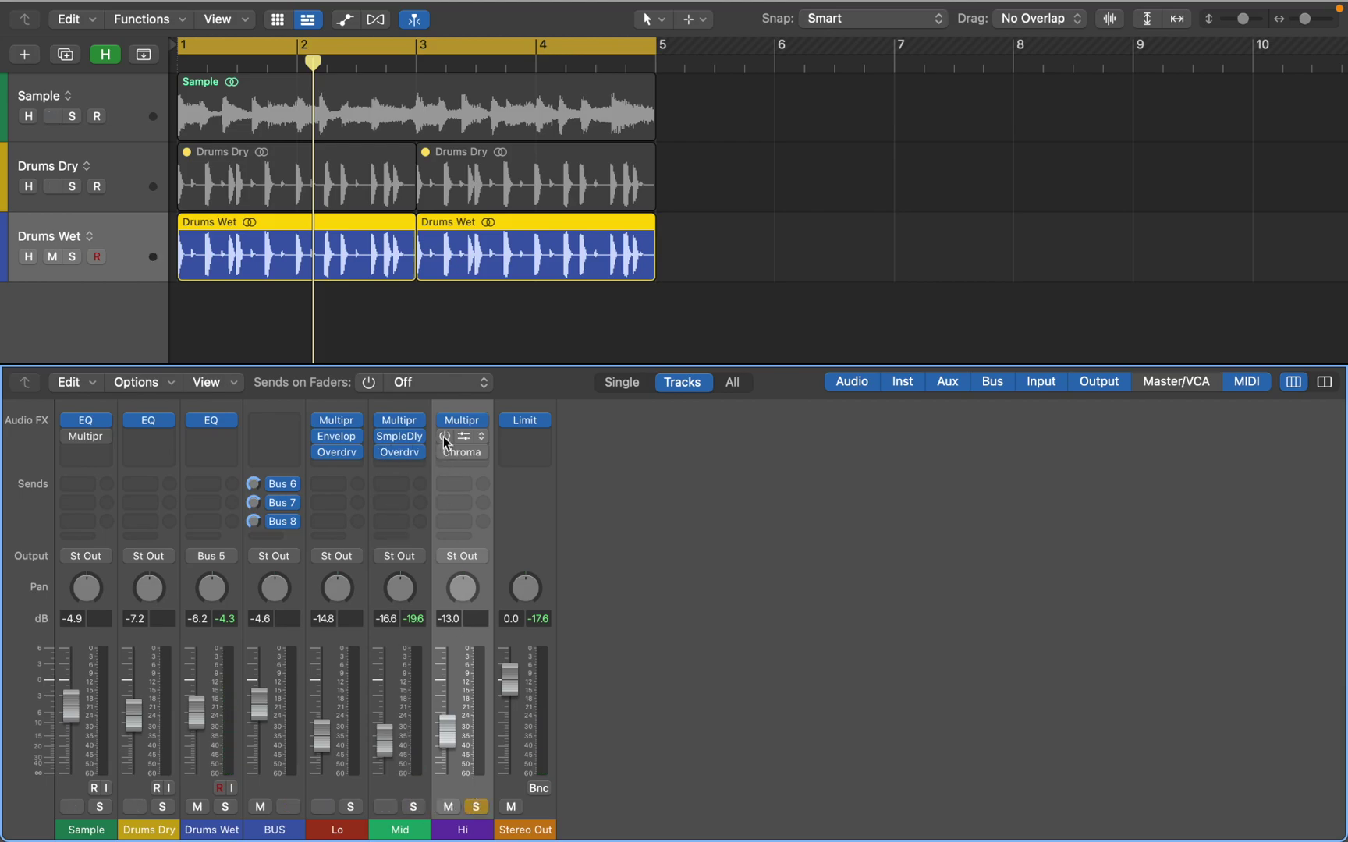
left_click(445, 452)
key("space")
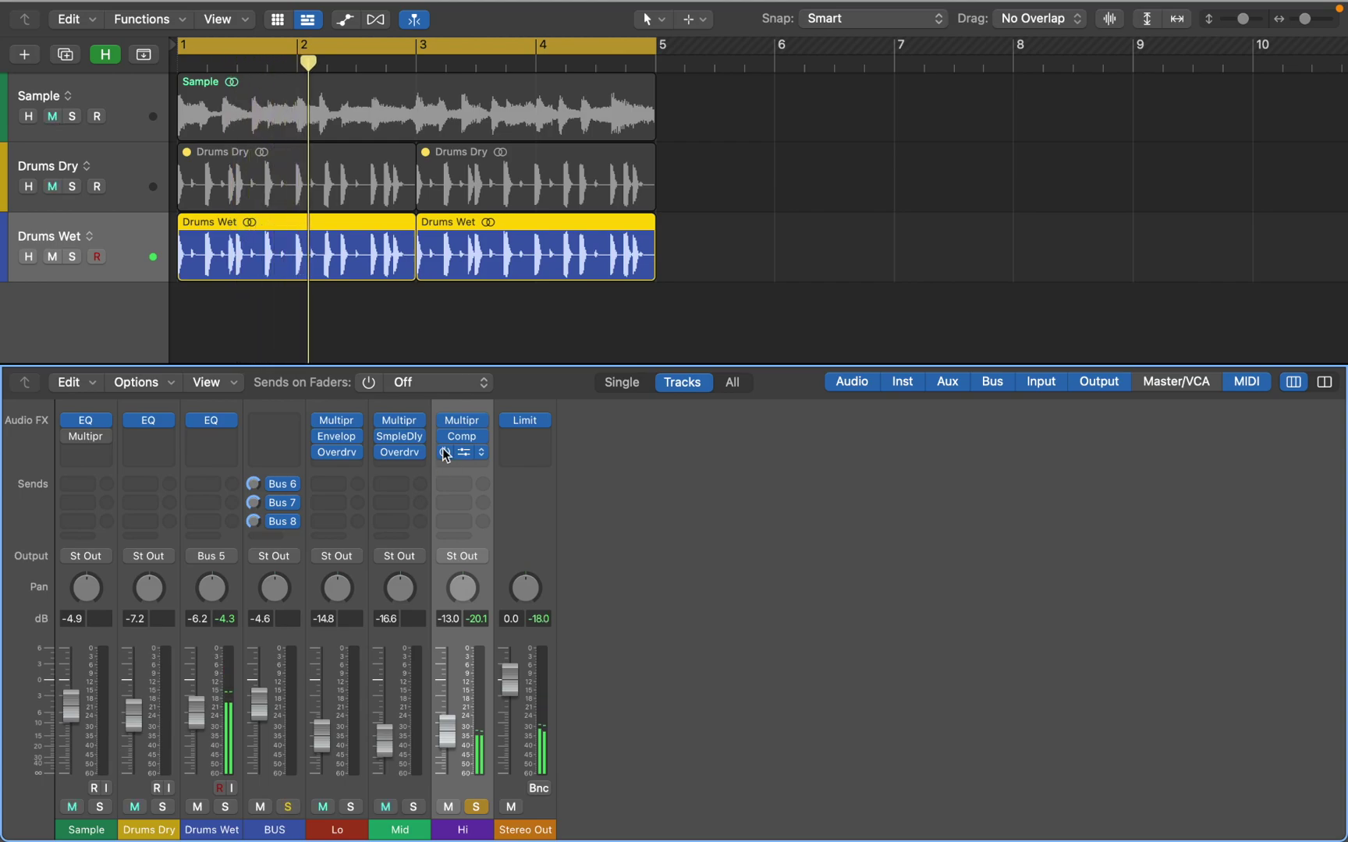
left_click(477, 808)
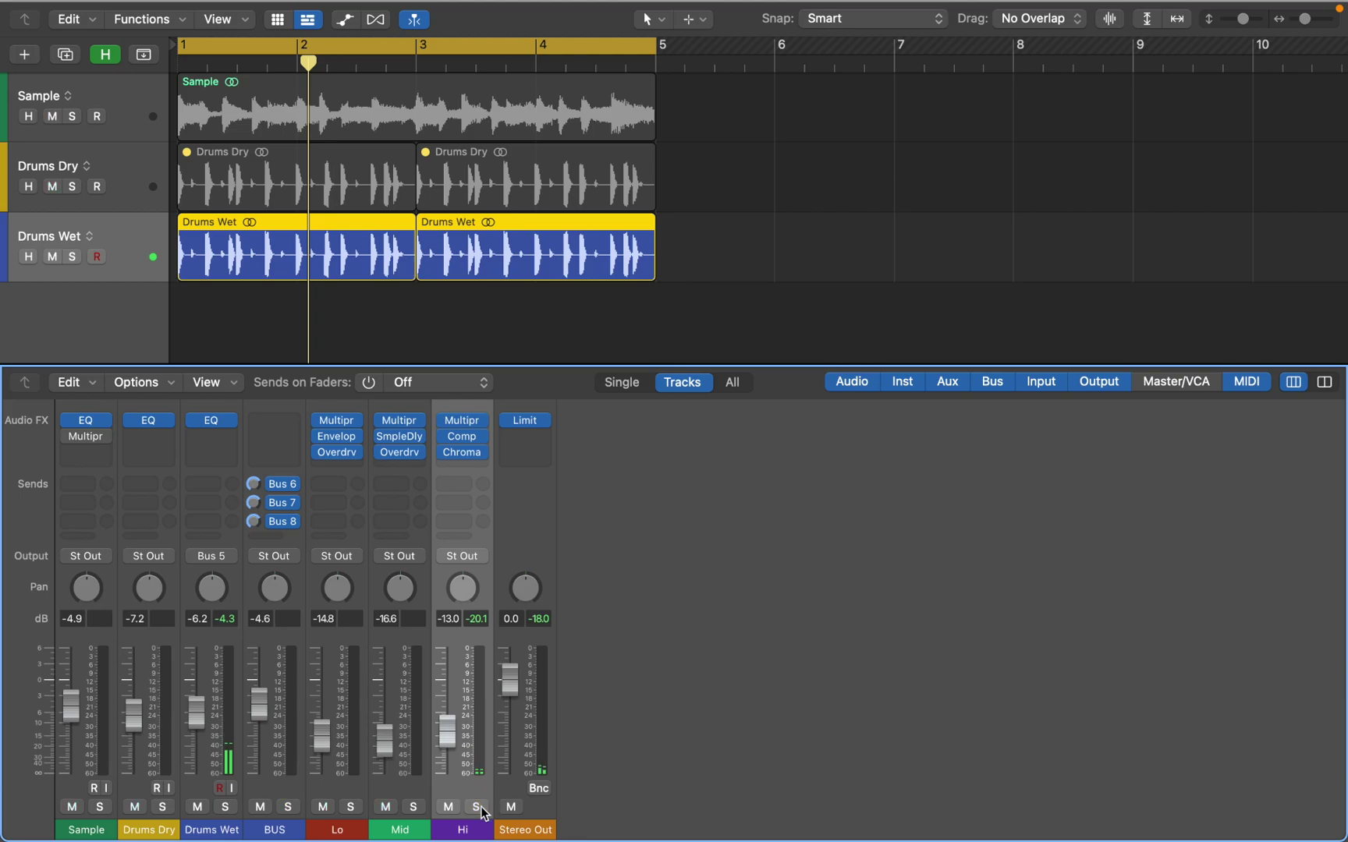
key("space")
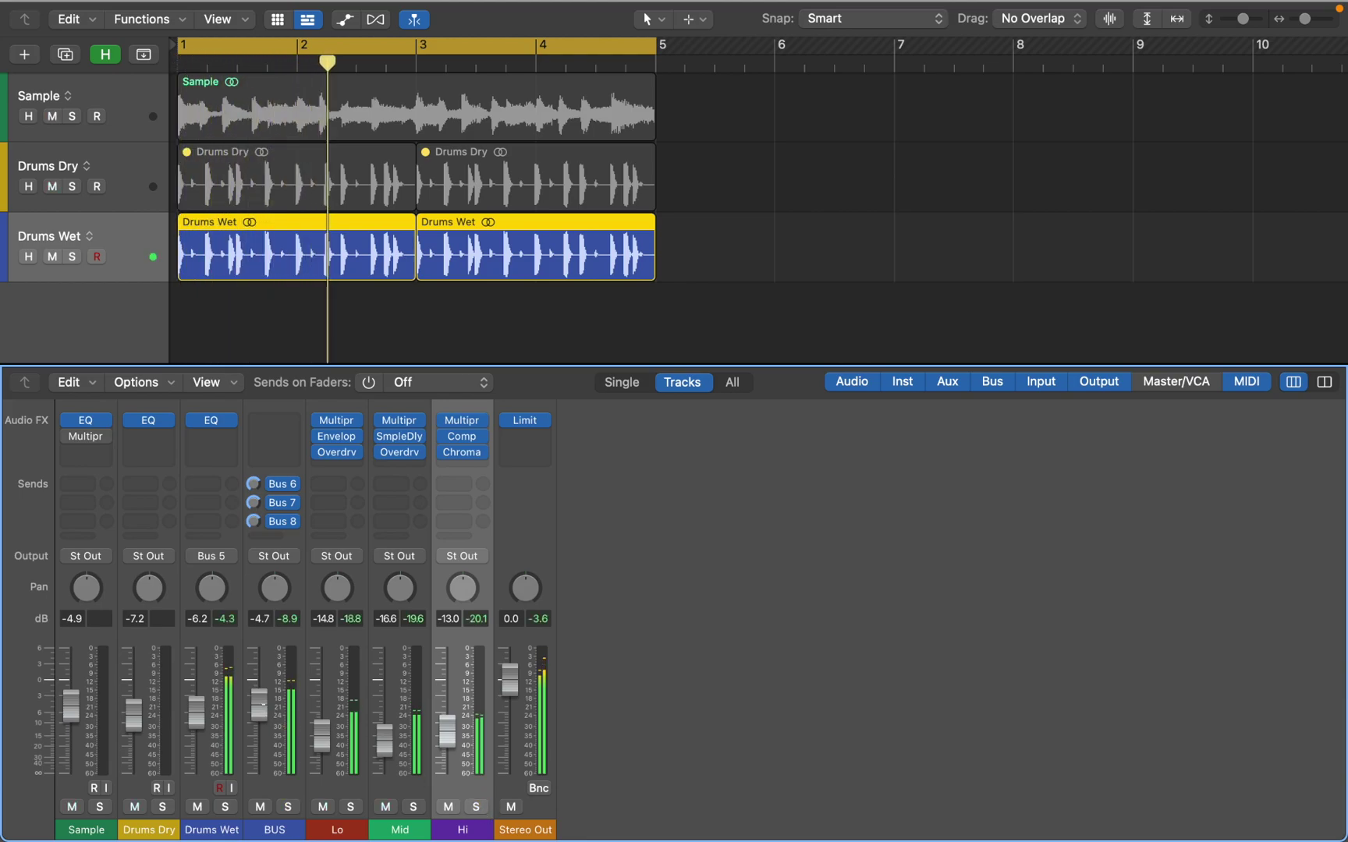
- Lower the BUS level to -6.6 dB and stop playback
mouse_move(258, 706)
left_mouse_down()
mouse_move(258, 776)
mouse_move(265, 718)
left_mouse_up()
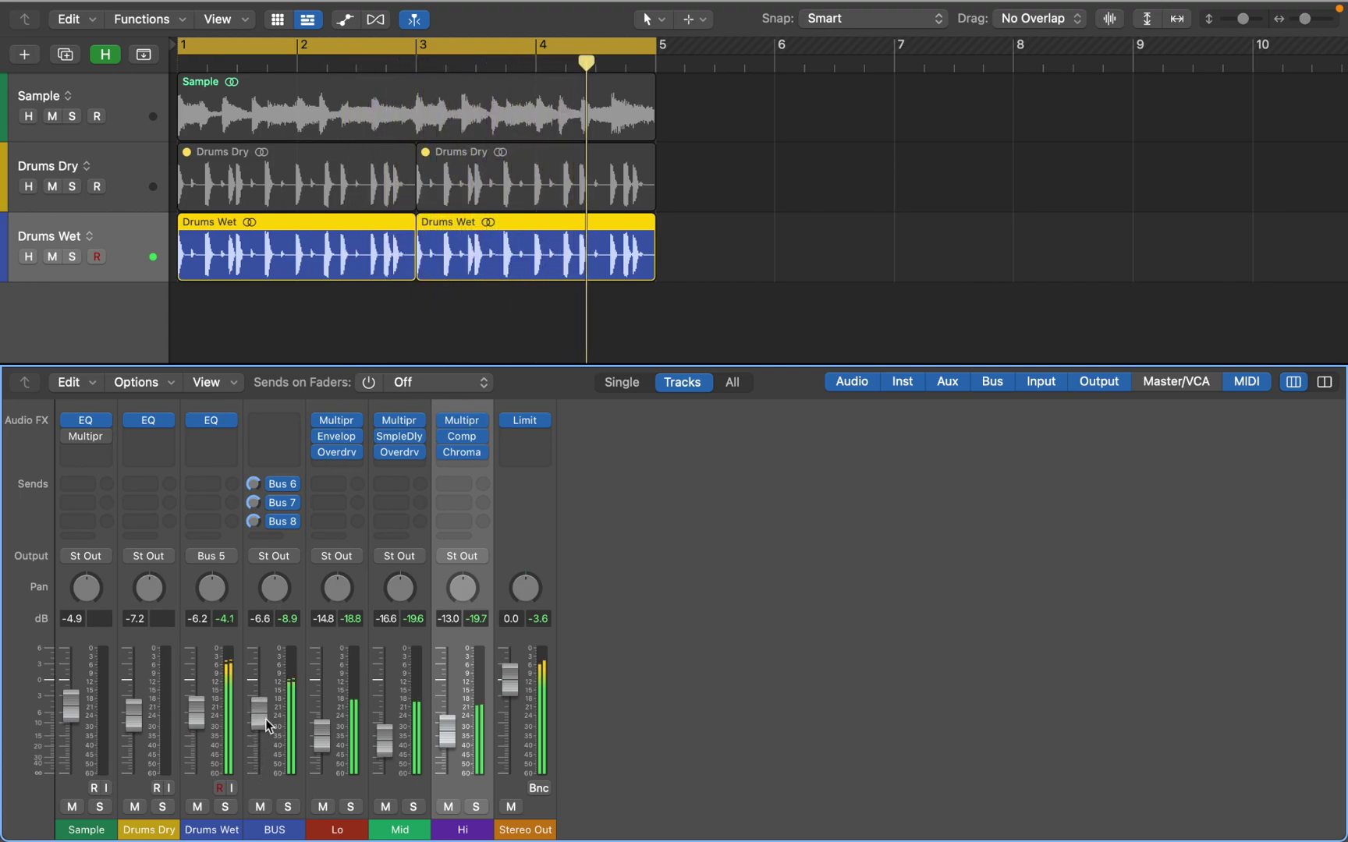
key("space")
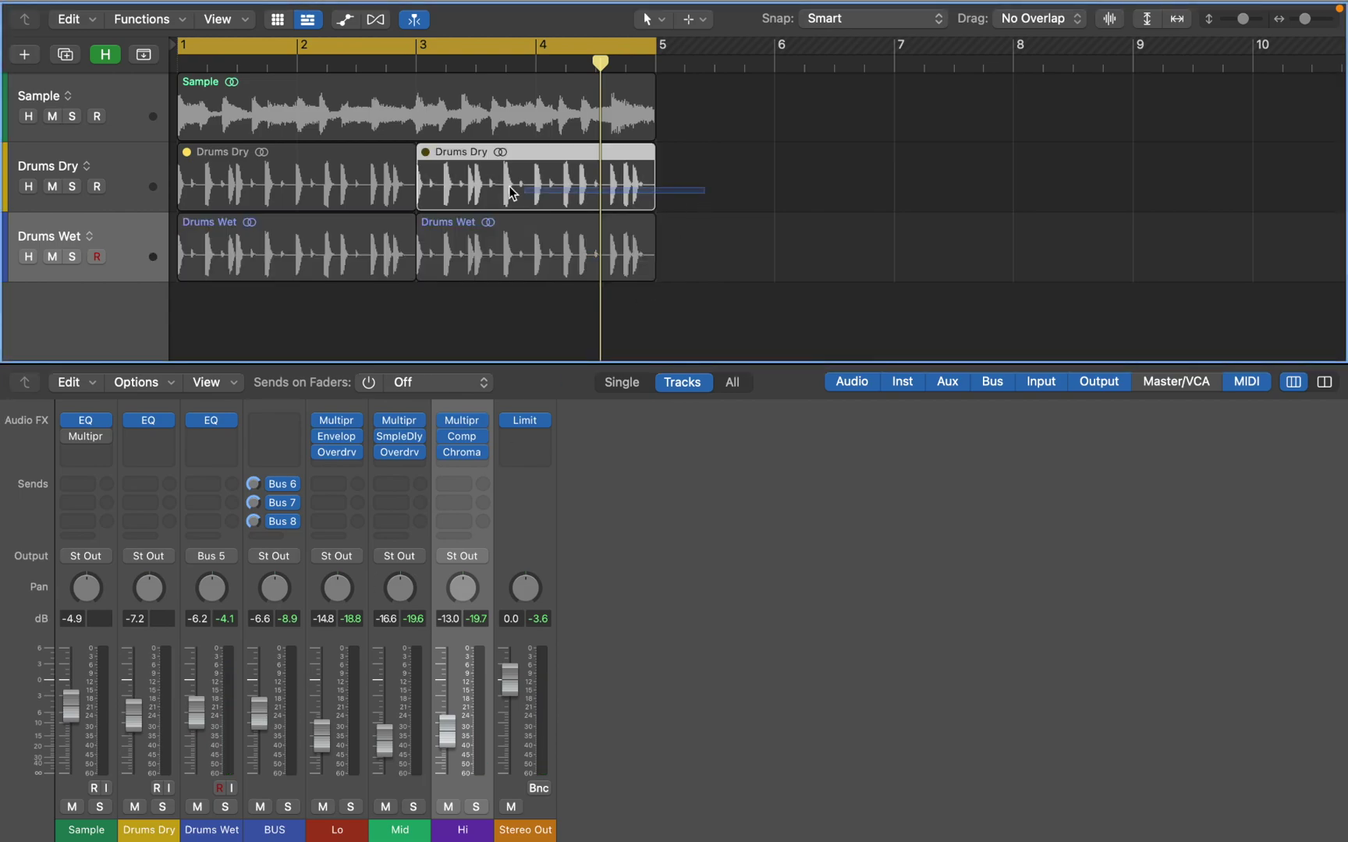
left_click(277, 180)
- Mute Sample and play from bar 1, briefly muting then restoring Drums Wet
left_click(72, 807)
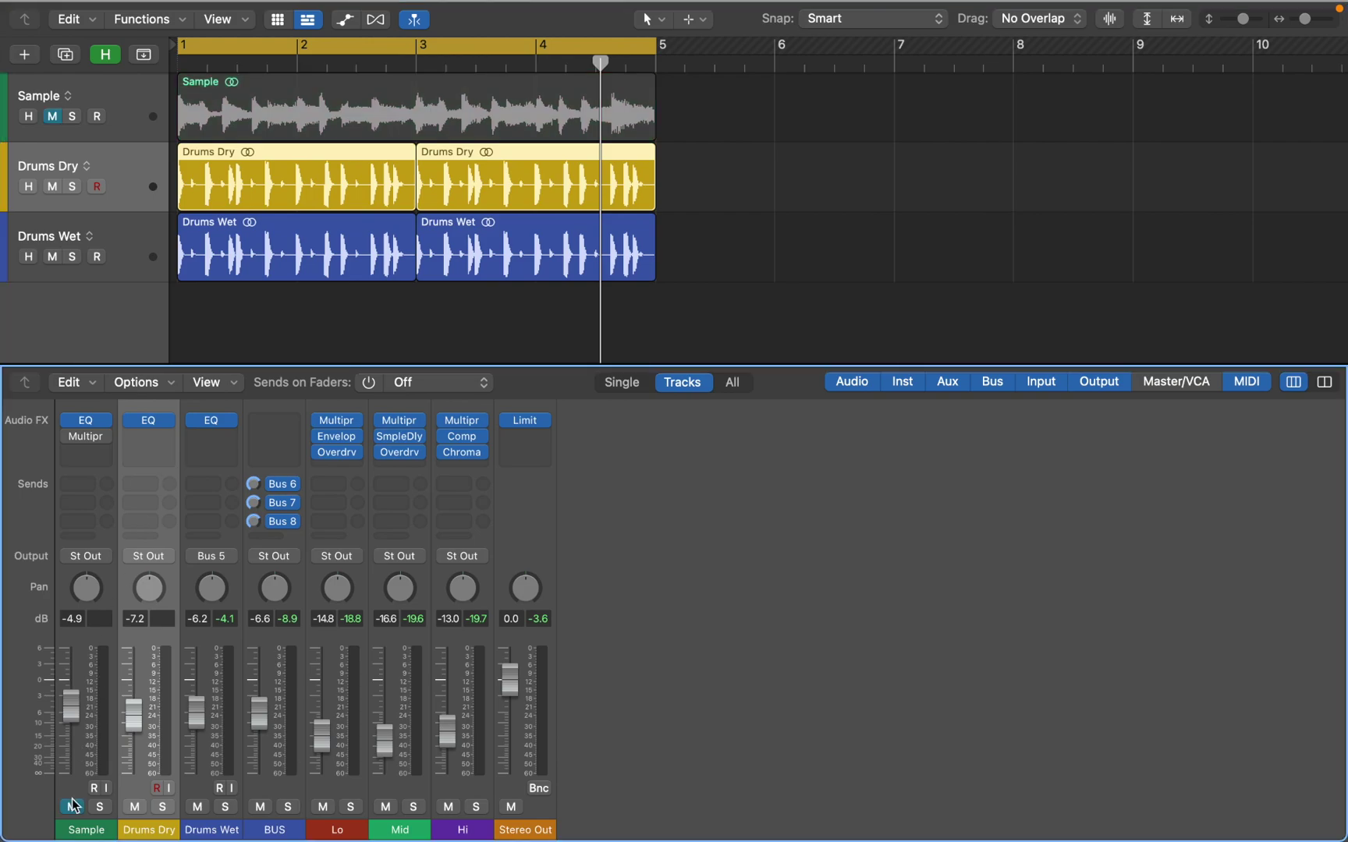
left_click(193, 812)
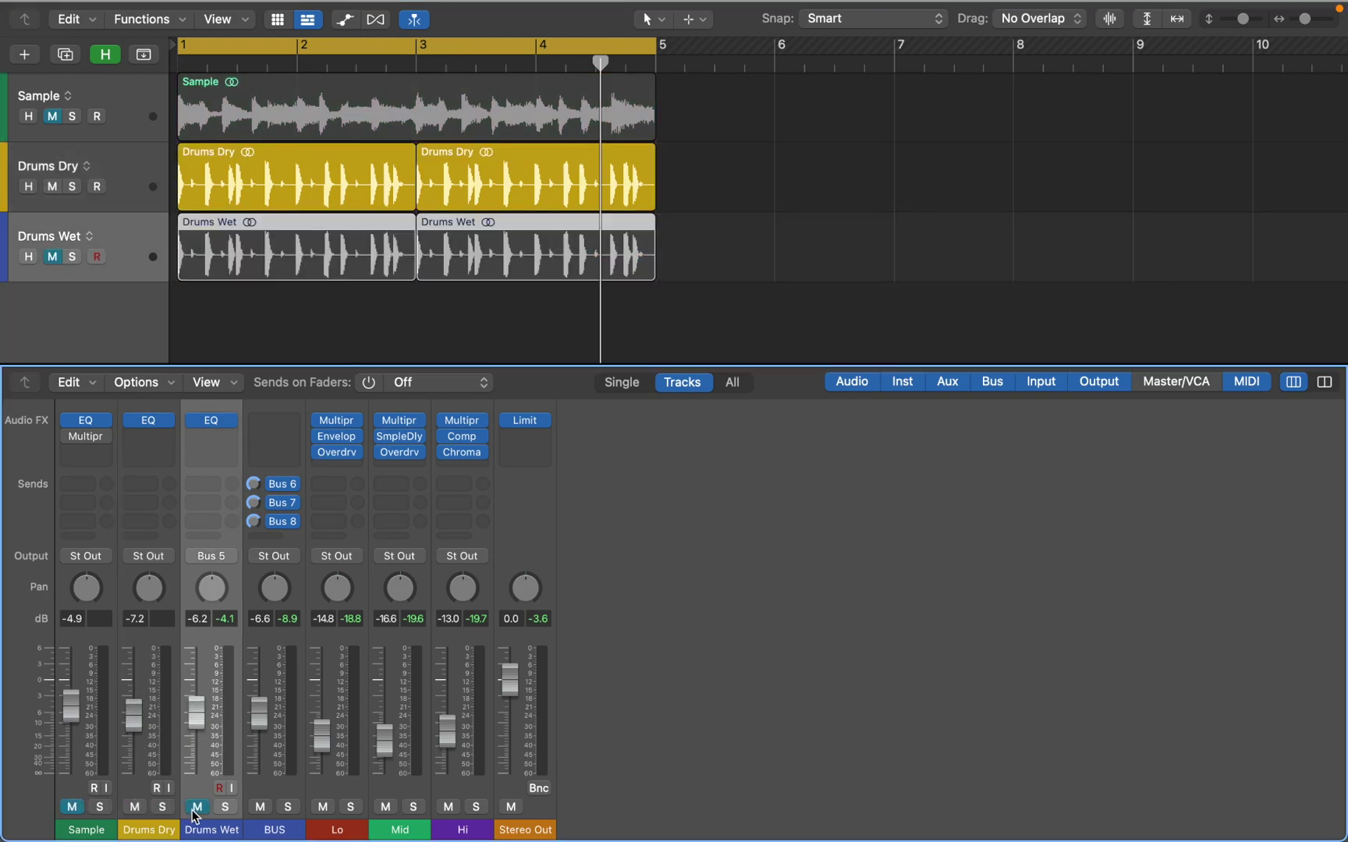
key("space")
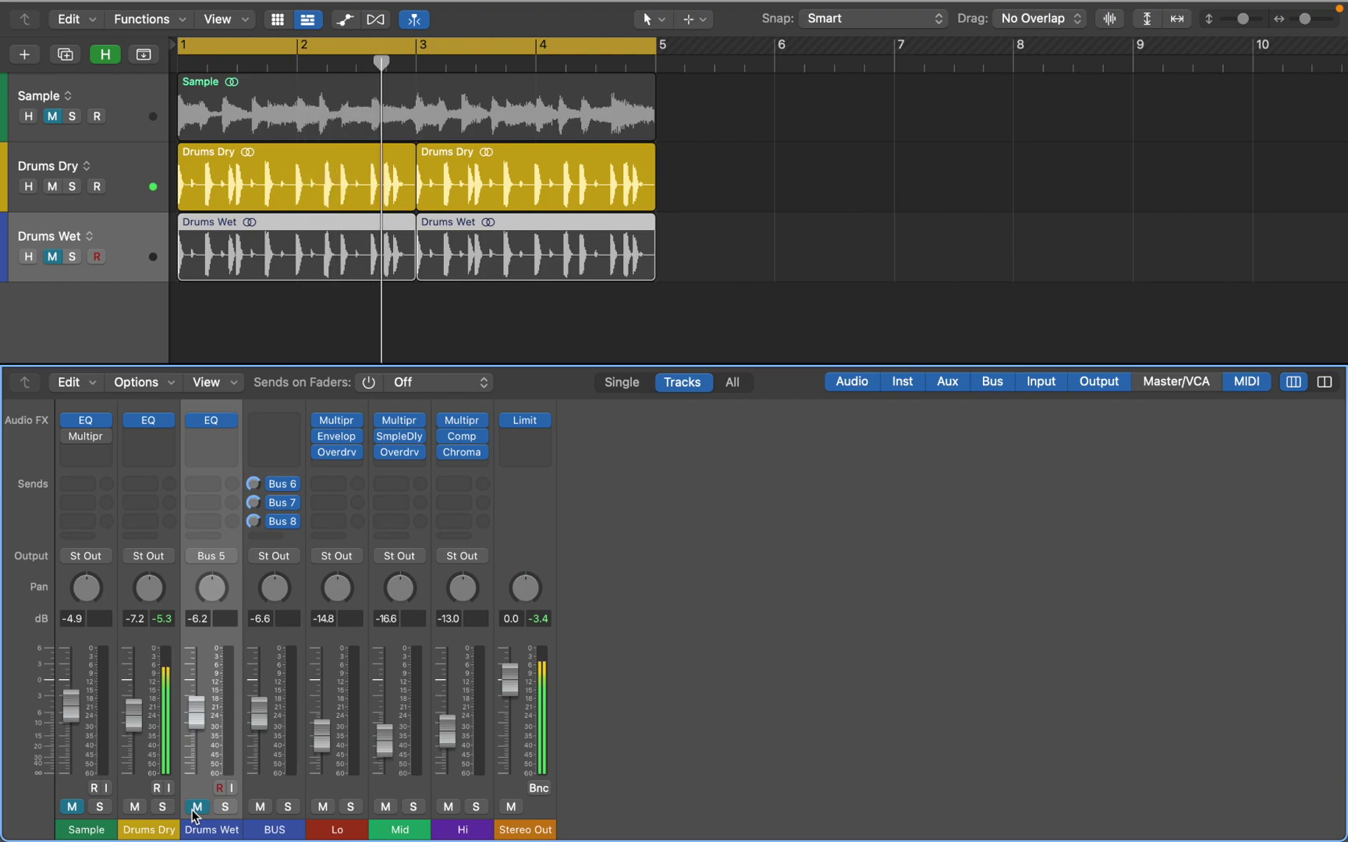
left_click(195, 809)
- Mute Drums Dry and raise the Hi level to -11.8 dB
key("Up")
key("ctrl+m")
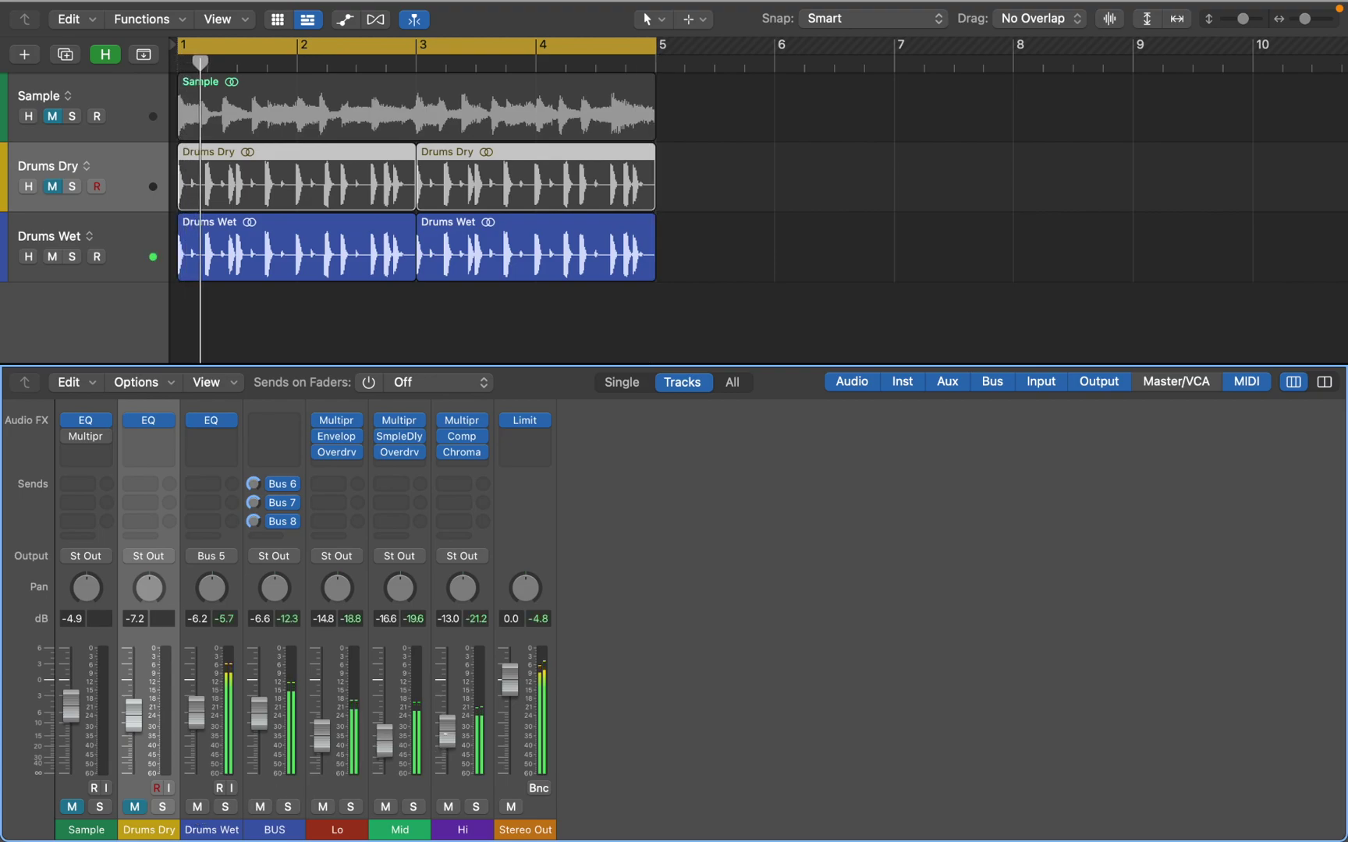
left_click_drag(445, 734, 387, 749)
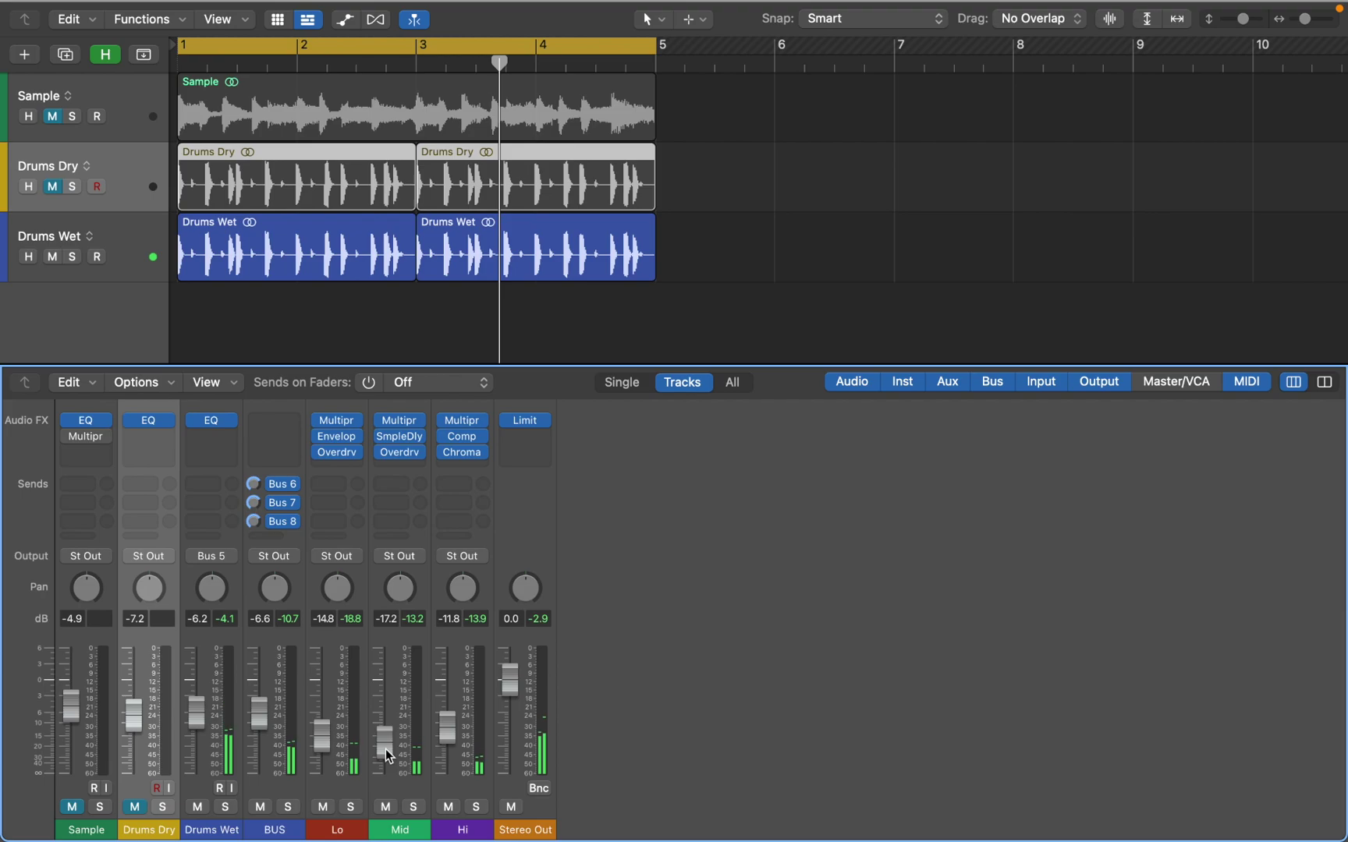
- Unmute Sample and restart playback, swapping the mute from Drums Dry to Drums Wet
left_click(72, 807)
key("ctrl+m")
key("Down")
key("ctrl+m")
key("Return")
key("space")
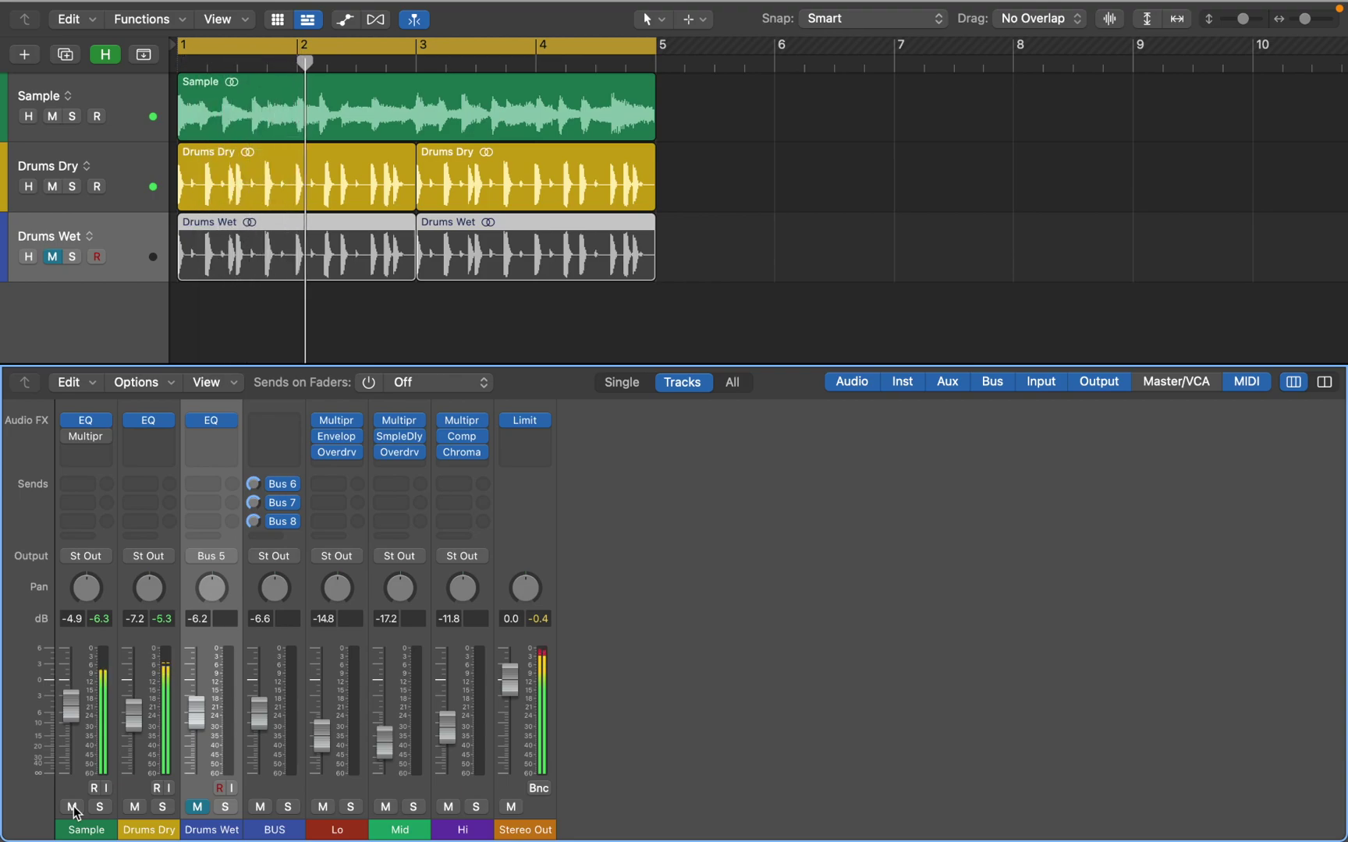
- A/B Drums Wet against Drums Dry with repeated mute toggles, ending with Drums Dry muted
key("ctrl+m")
key("Up")
key("ctrl+m")
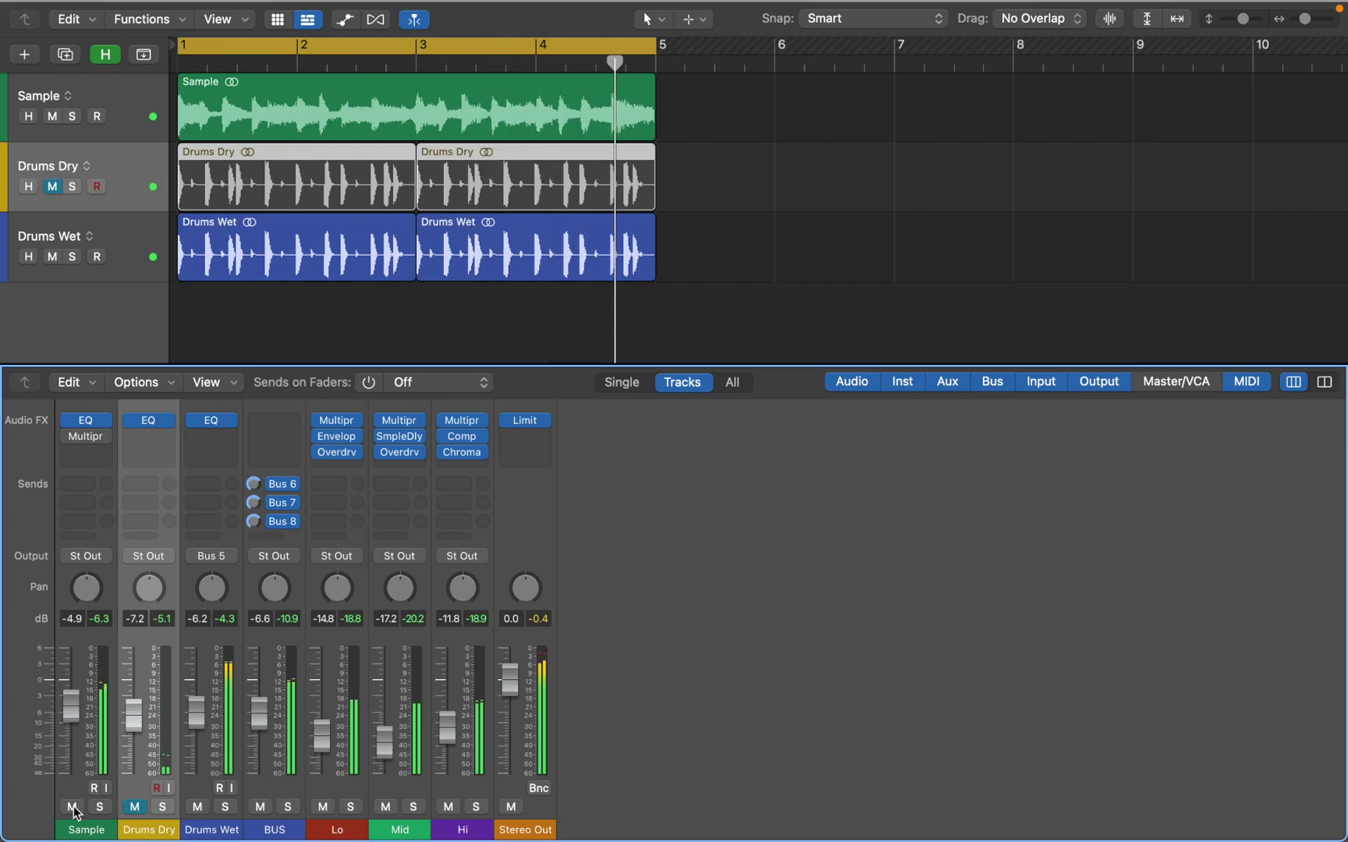
key("ctrl+m")
key("Down")
key("ctrl+m")
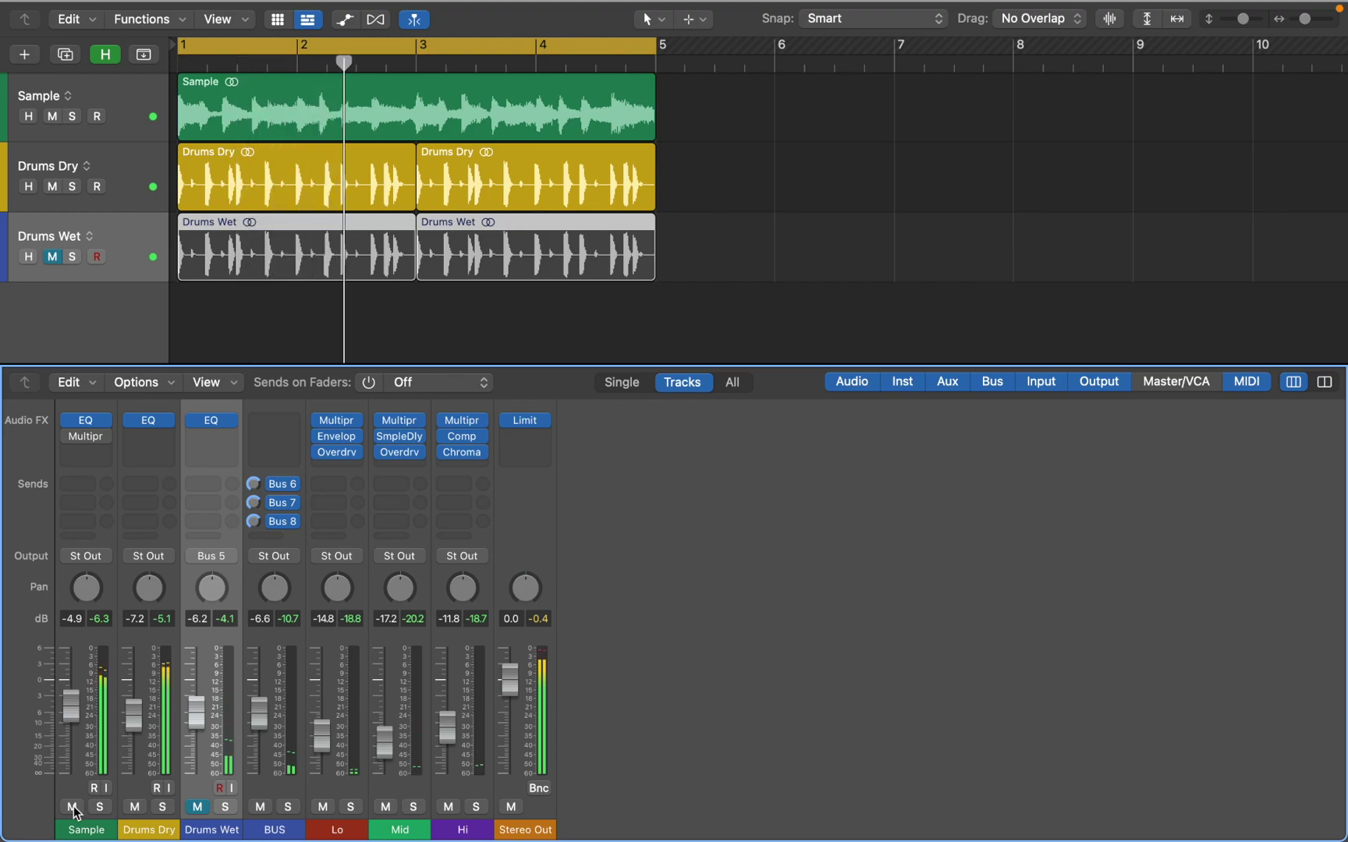
key("ctrl+m")
key("Up")
key("ctrl+m")
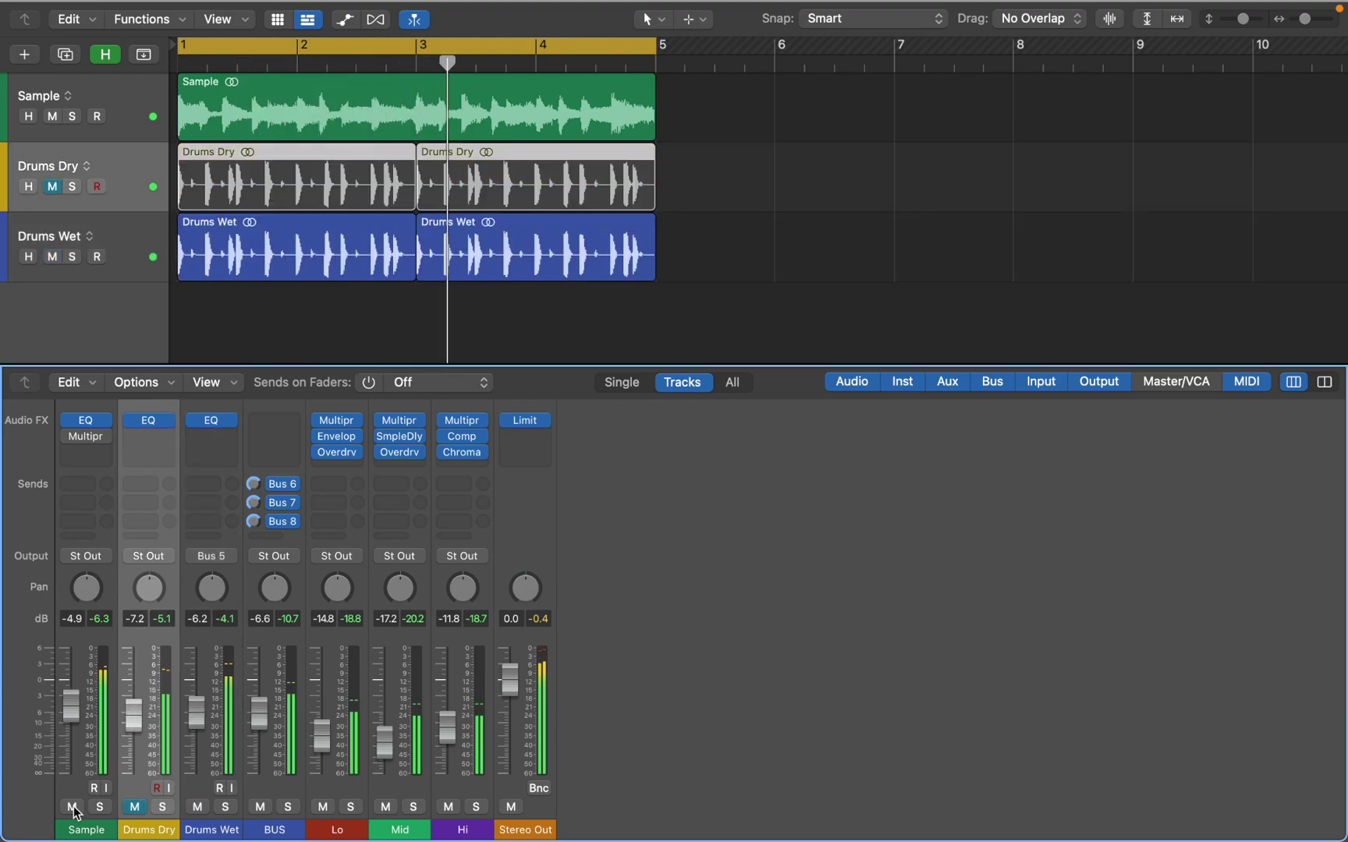